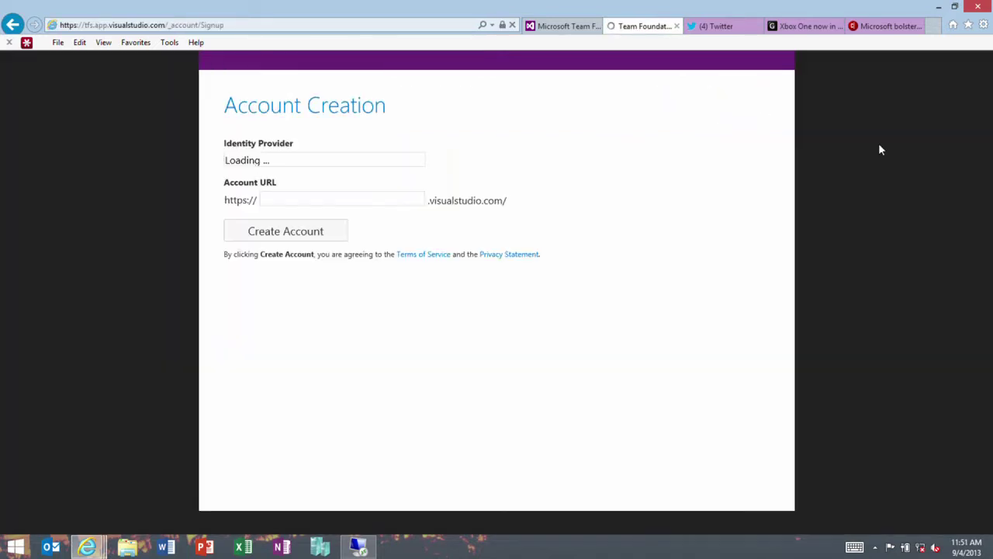
Leave the account URL field blank and go back to the Team Foundation Service home page.
left_click(340, 202)
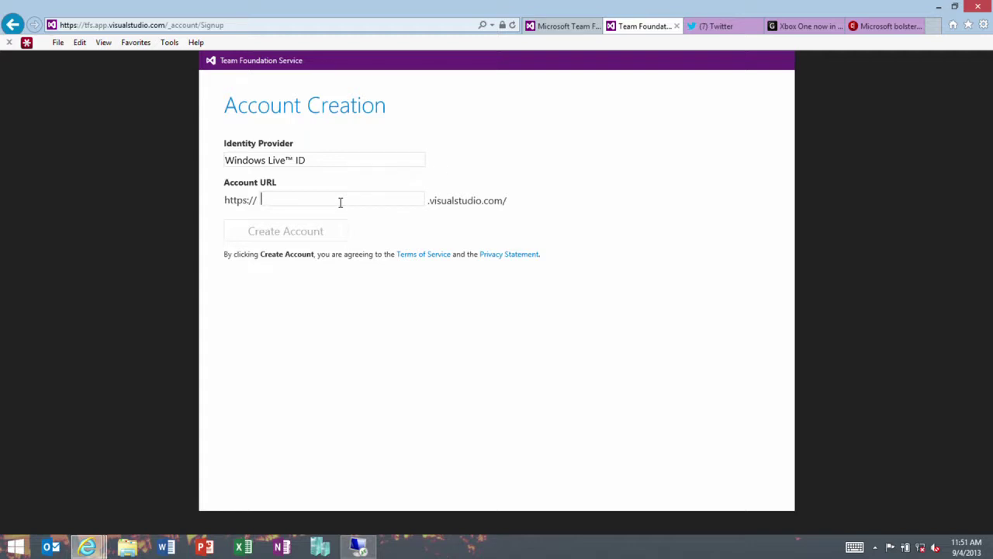
left_click(12, 24)
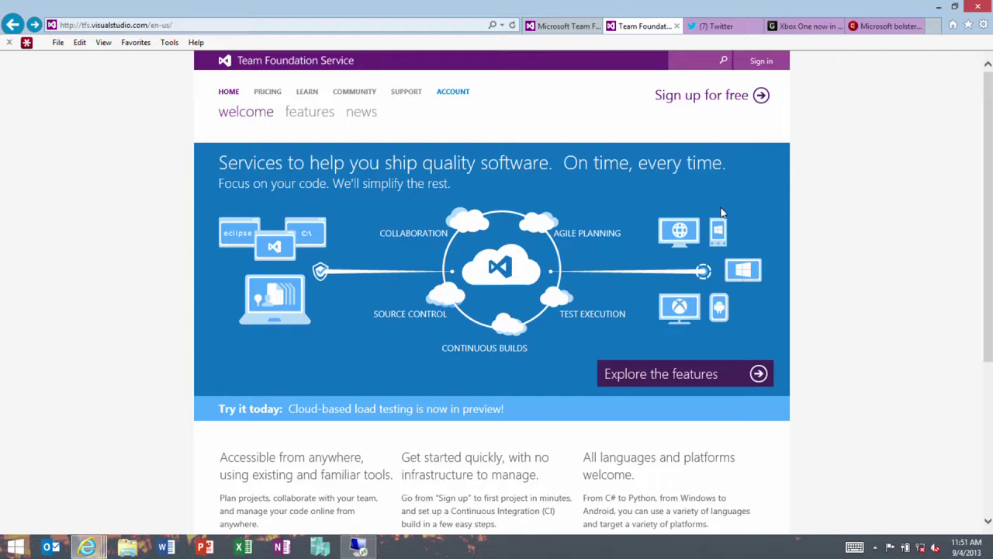
Open the Learn section and read through the Visual Studio with Git code guide.
left_click(309, 93)
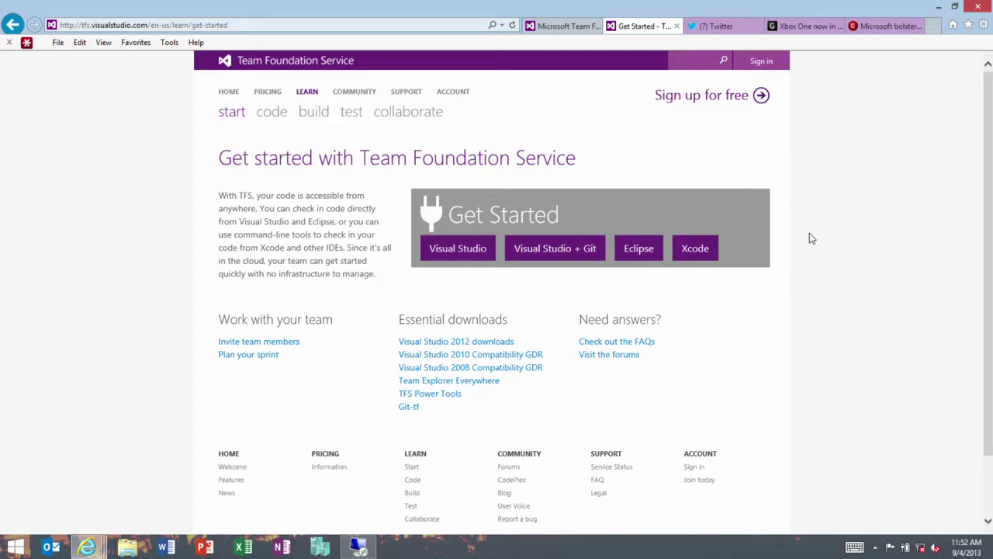
left_click(537, 257)
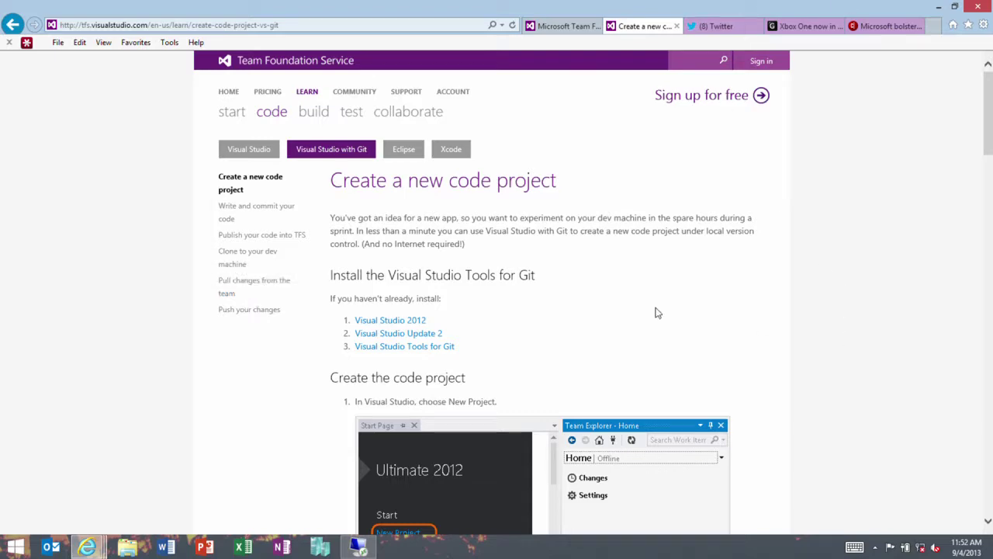
scroll(643, 308, "down", 6)
scroll(637, 308, "down", 10)
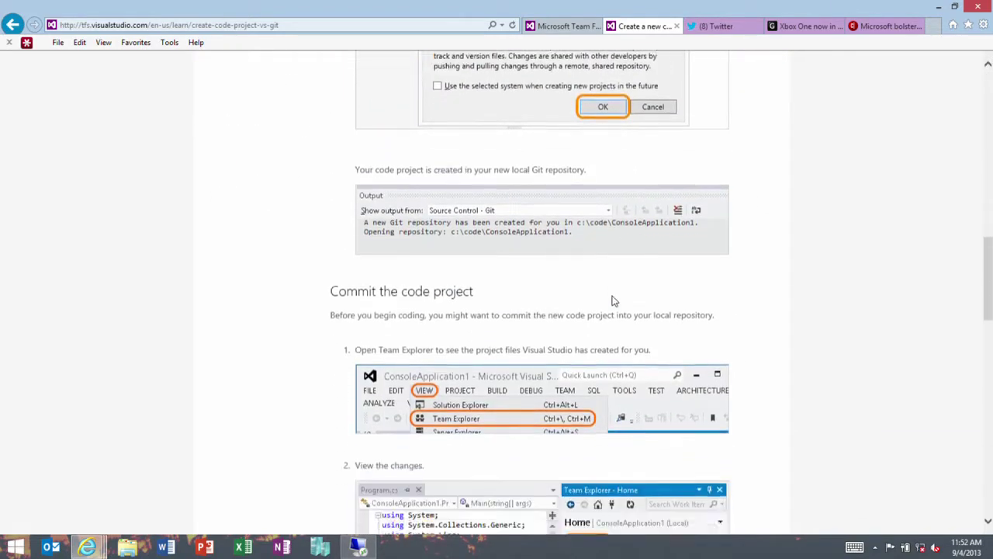
scroll(613, 301, "up", 5)
scroll(613, 299, "up", 8)
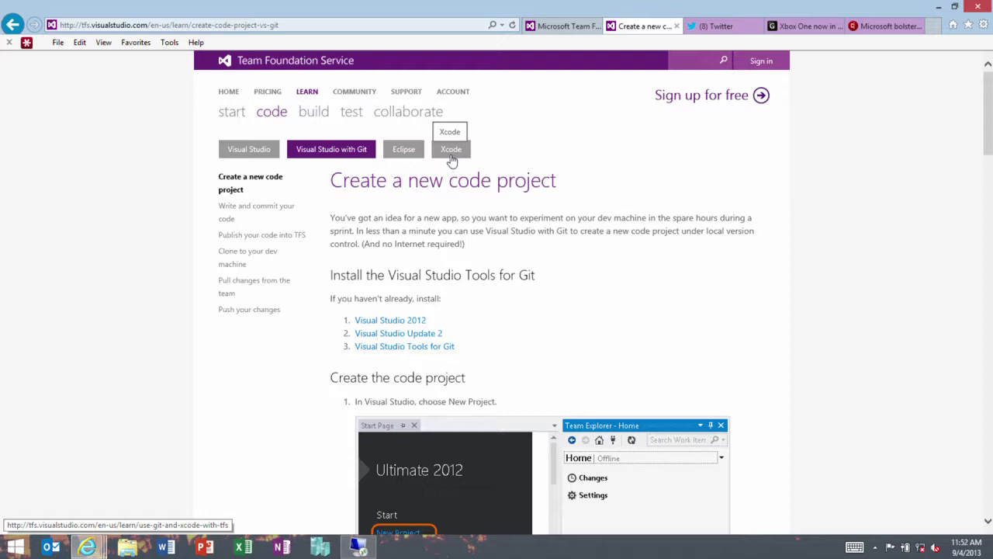
View the cloud build guide, return to getting started, then switch to the Fabrikam dashboard.
left_click(313, 115)
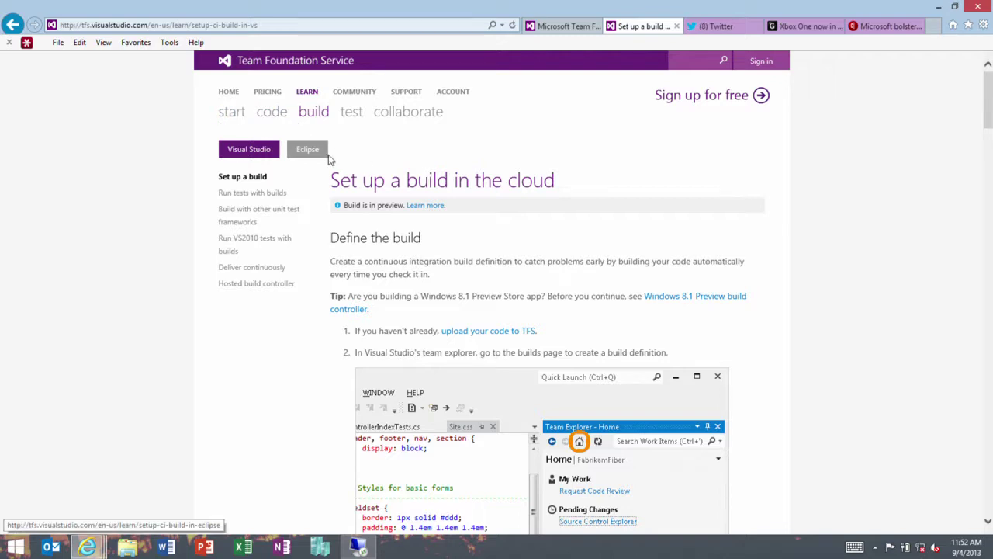
left_click(230, 111)
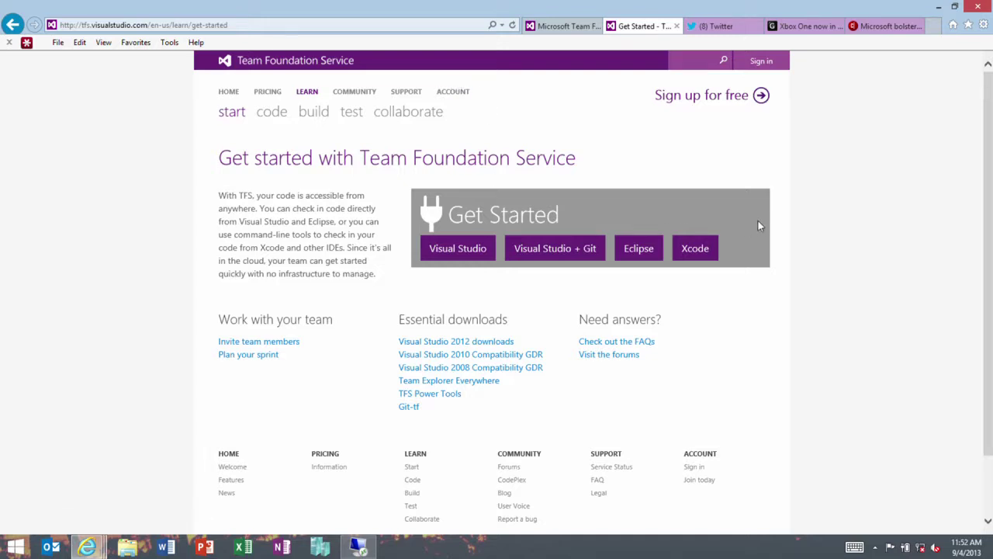
scroll(758, 224, "down", 2)
left_click(565, 28)
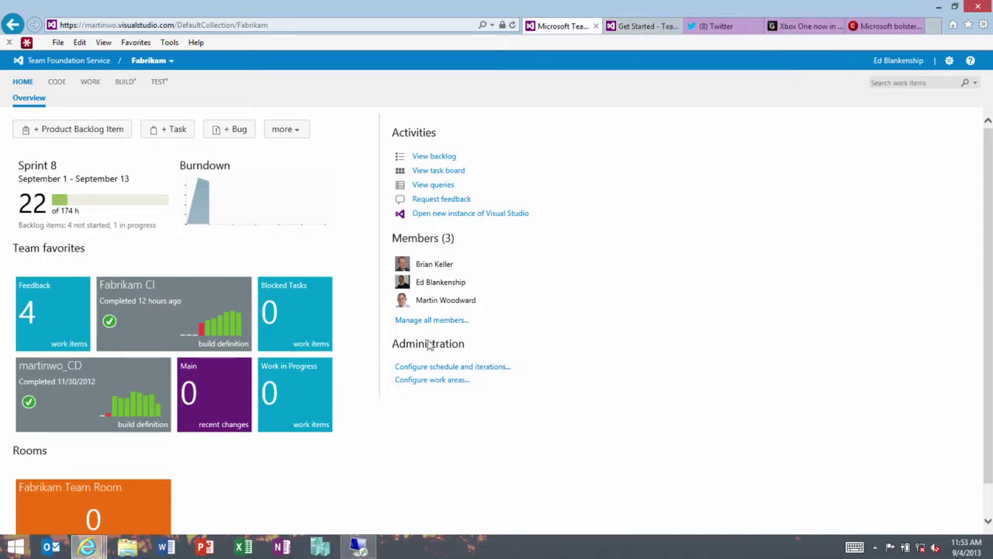
left_click(358, 548)
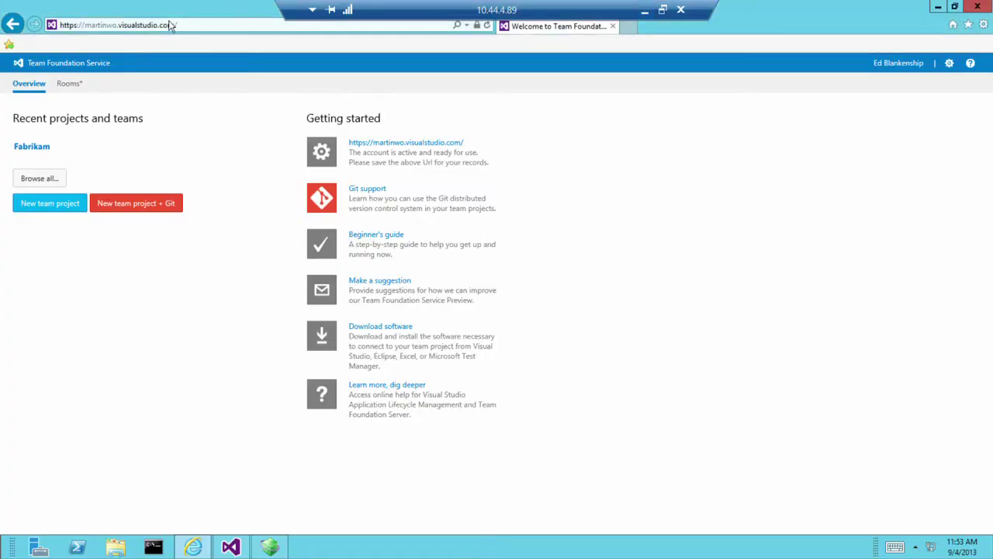
Reposition the remote IE window, zoom the page to 150%, and maximize it.
left_click_drag(171, 10, 303, 82)
left_click_drag(699, 90, 700, 58)
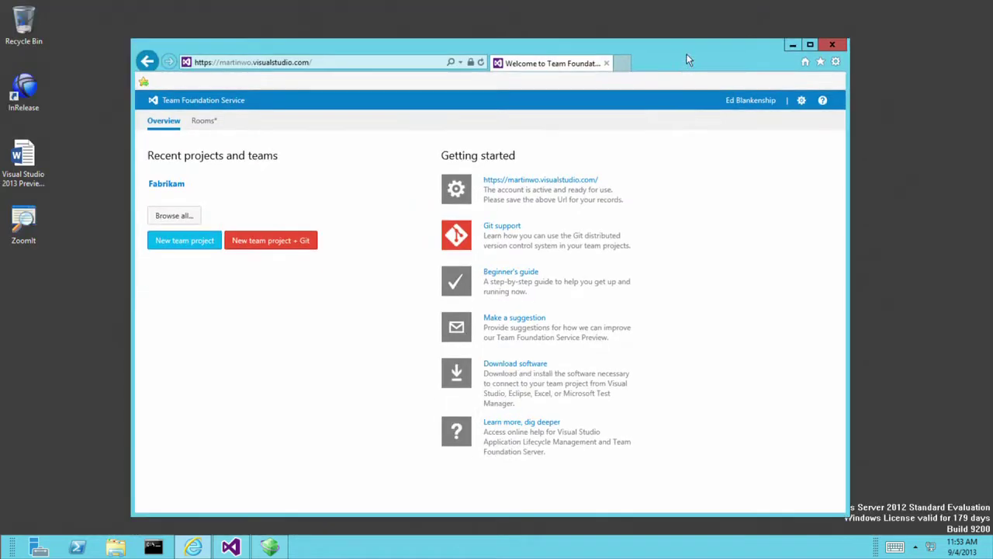
left_click(835, 62)
mouse_move(773, 105)
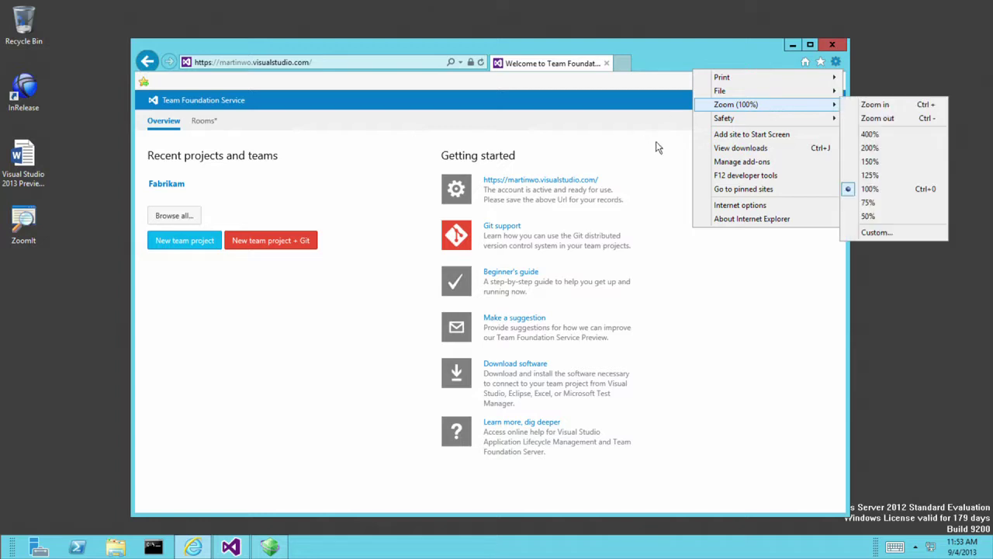
left_click(877, 161)
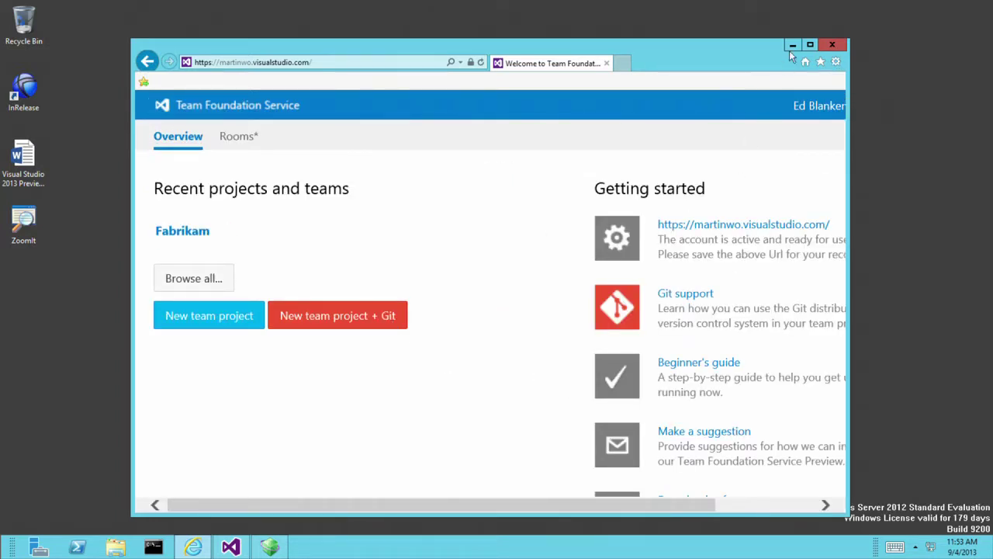
left_click(810, 44)
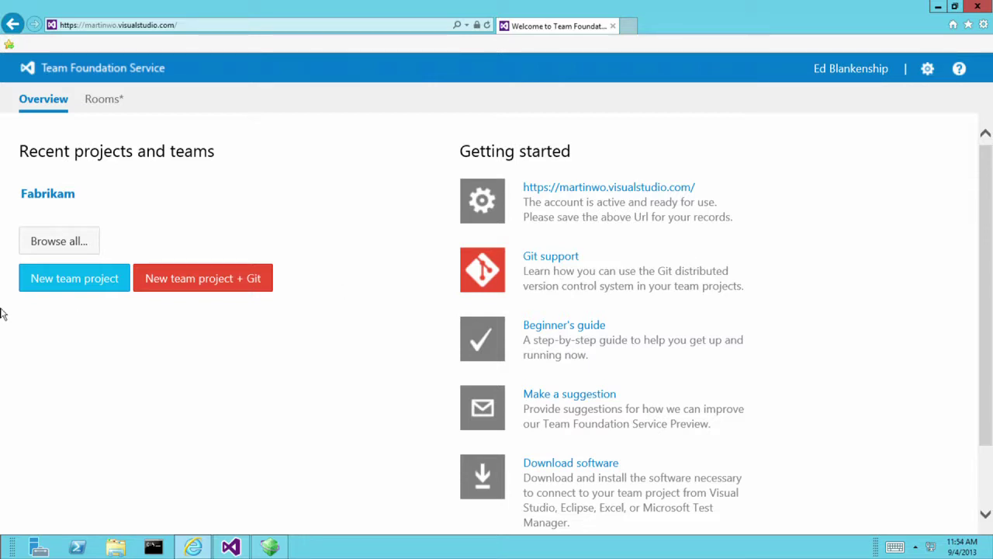
Preview a new Git team project with Microsoft Visual Studio Scrum 3.0, cancel it, and open Fabrikam.
left_click(208, 288)
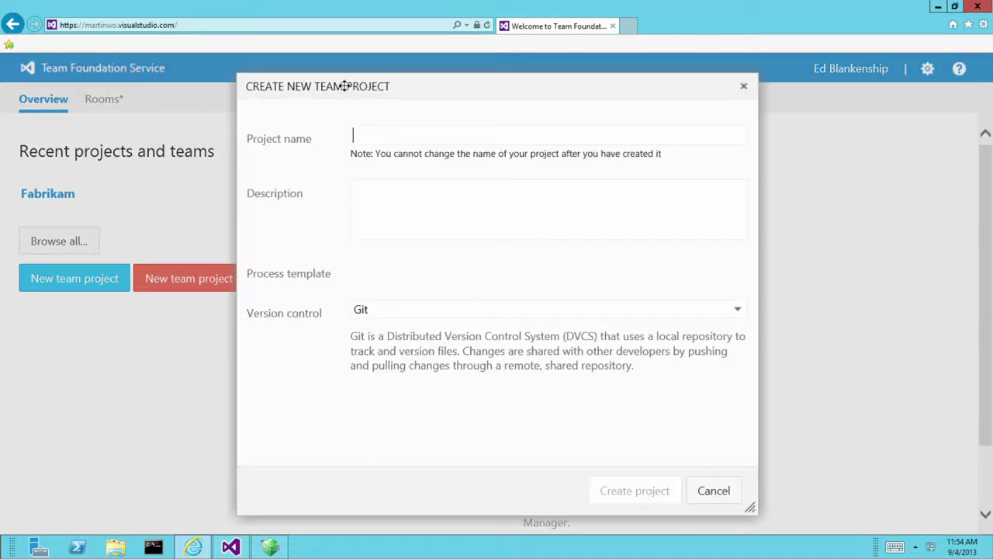
left_click(389, 204)
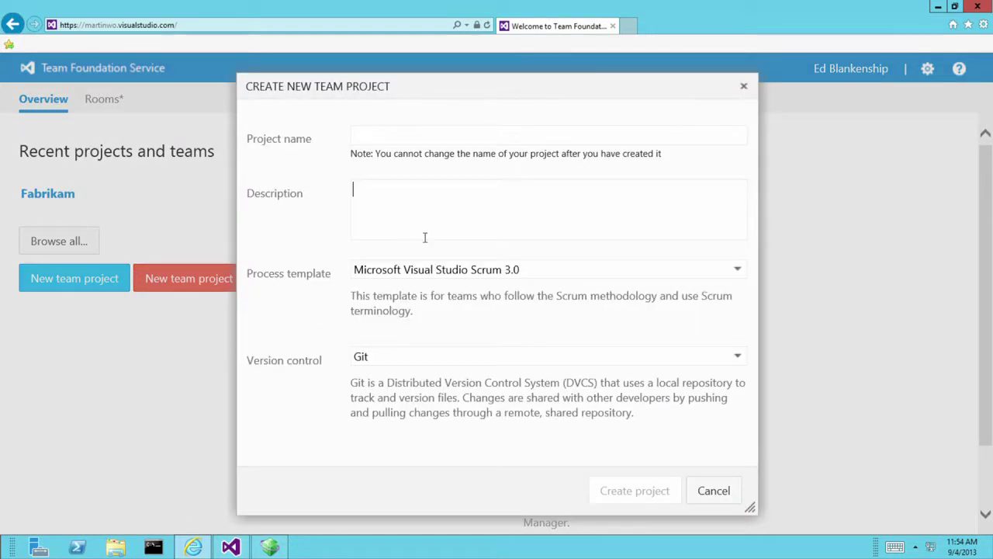
left_click(465, 271)
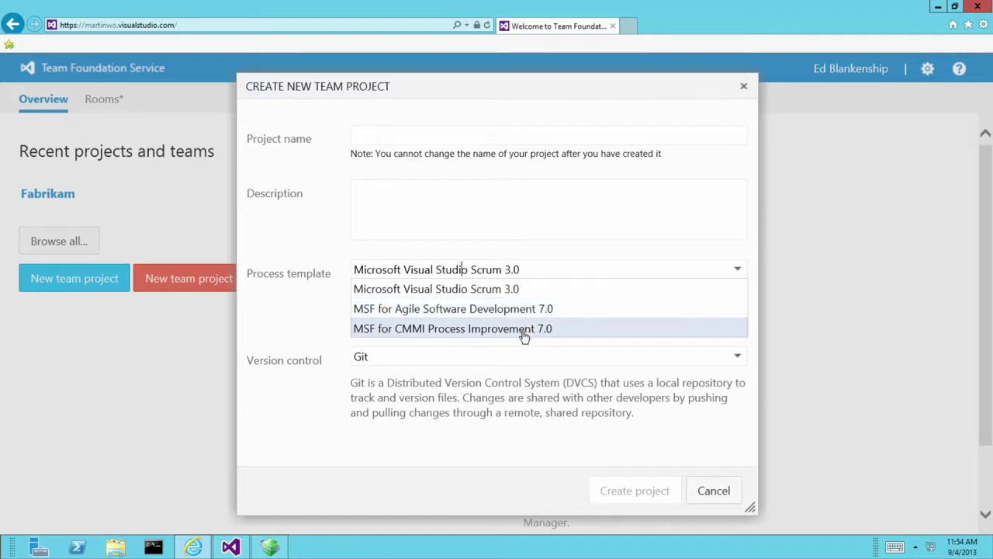
left_click(508, 297)
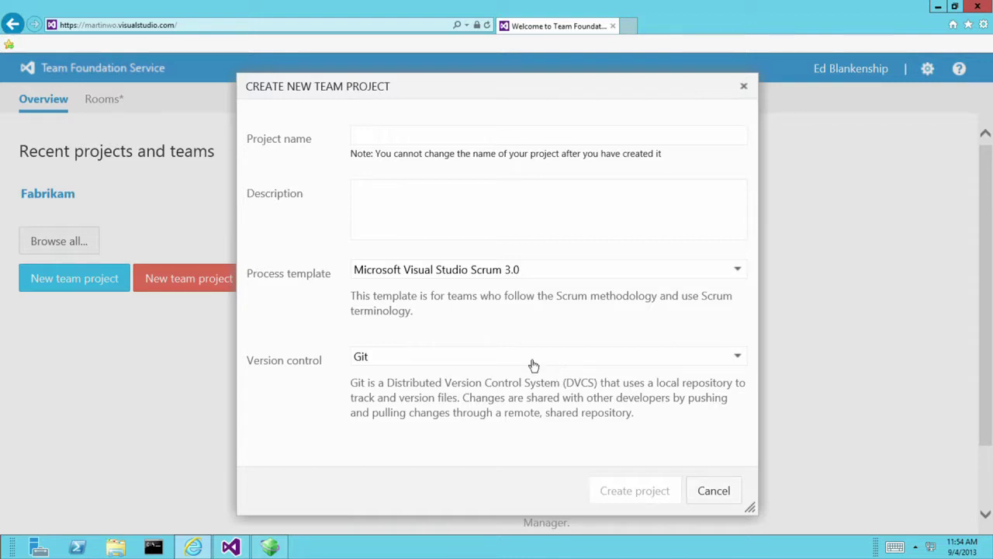
left_click(714, 489)
left_click(162, 193)
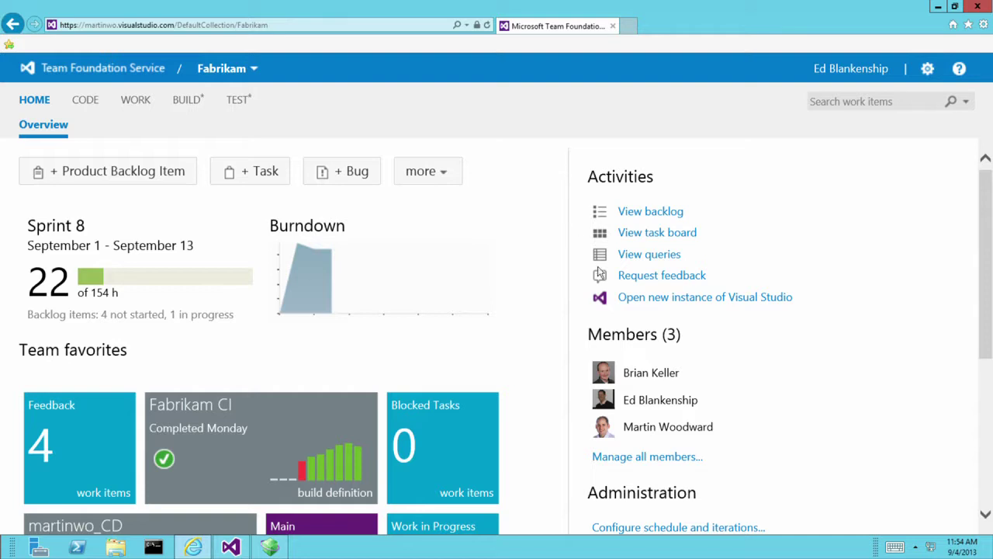
Scroll the Fabrikam overview and rearrange the Fabrikam CI favorite until the Team Room tile shows.
scroll(750, 350, "down", 3)
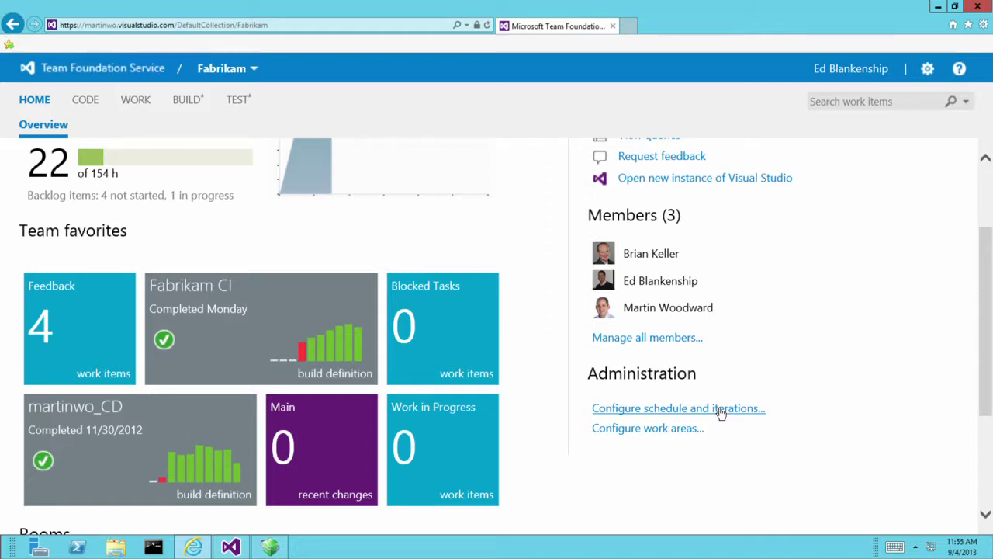
scroll(858, 381, "up", 2)
scroll(869, 377, "down", 1)
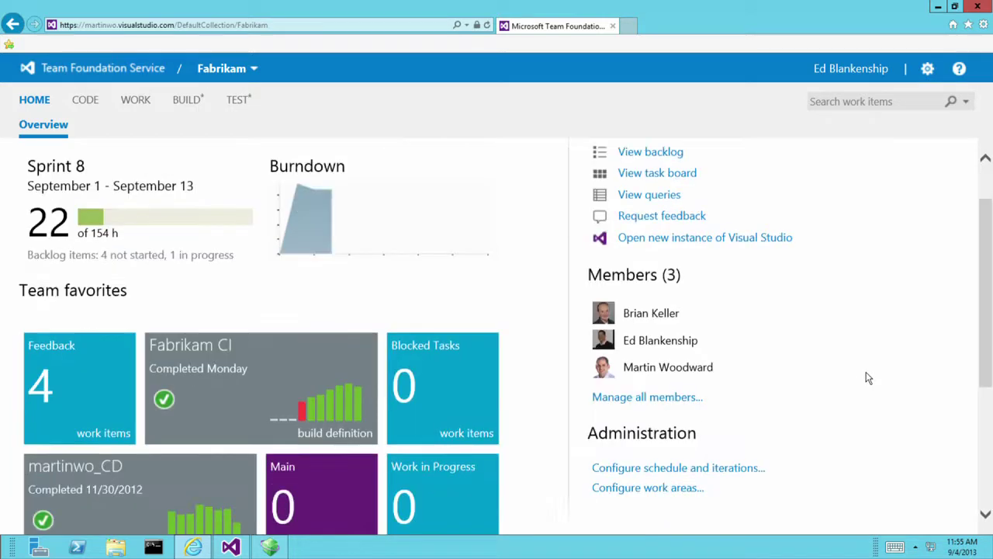
scroll(681, 477, "down", 1)
scroll(466, 403, "down", 2)
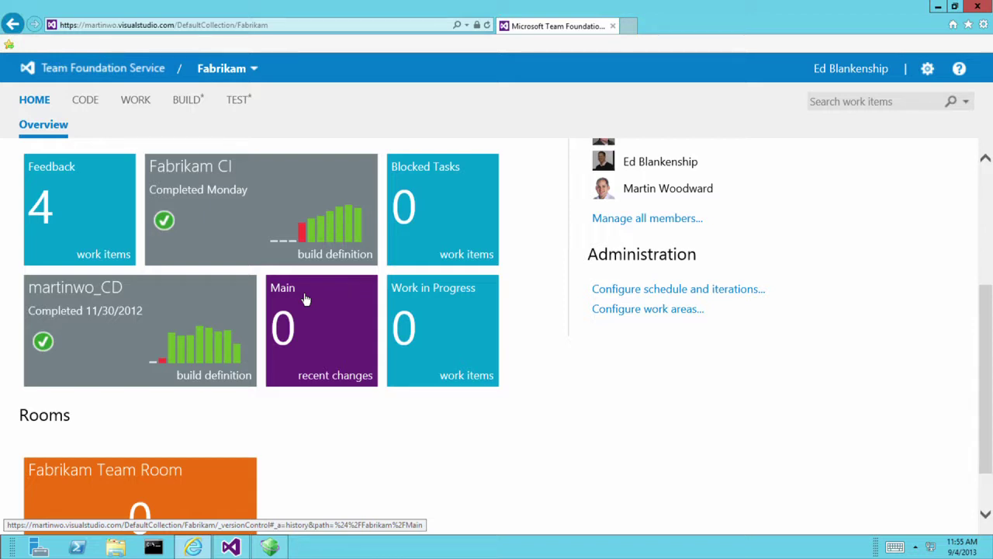
left_click_drag(225, 188, 200, 231)
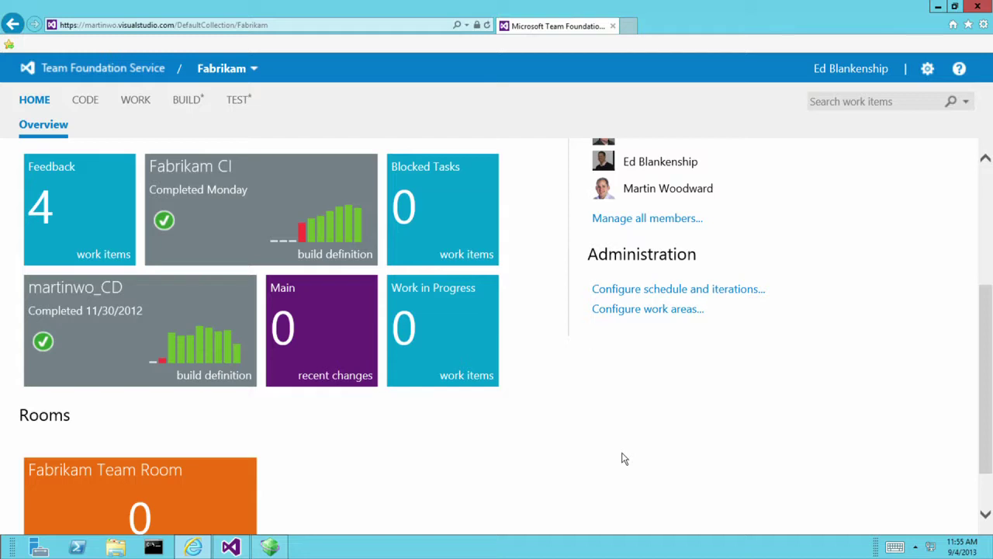
scroll(648, 413, "down", 1)
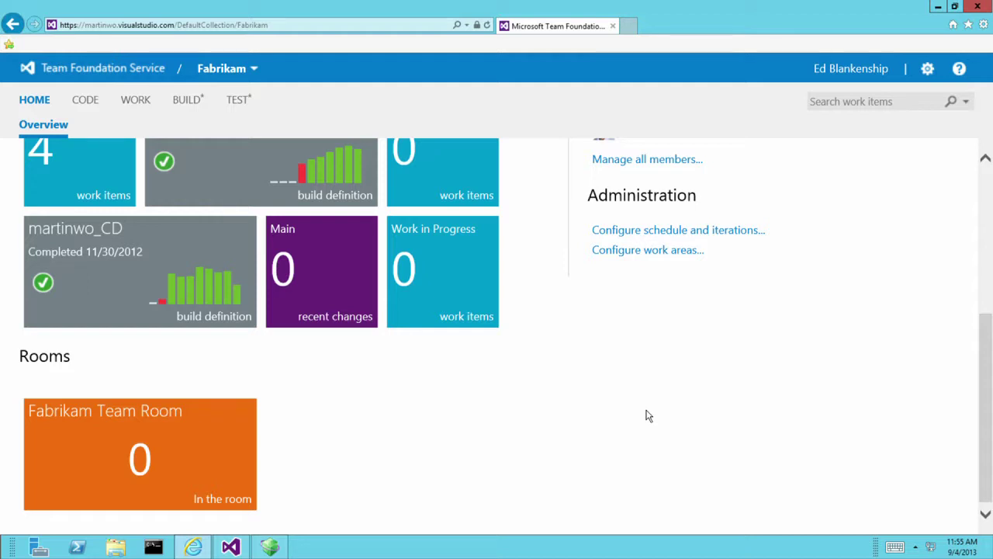
Open the Fabrikam Team Room and step back to the previous day's transcript.
left_click(244, 461)
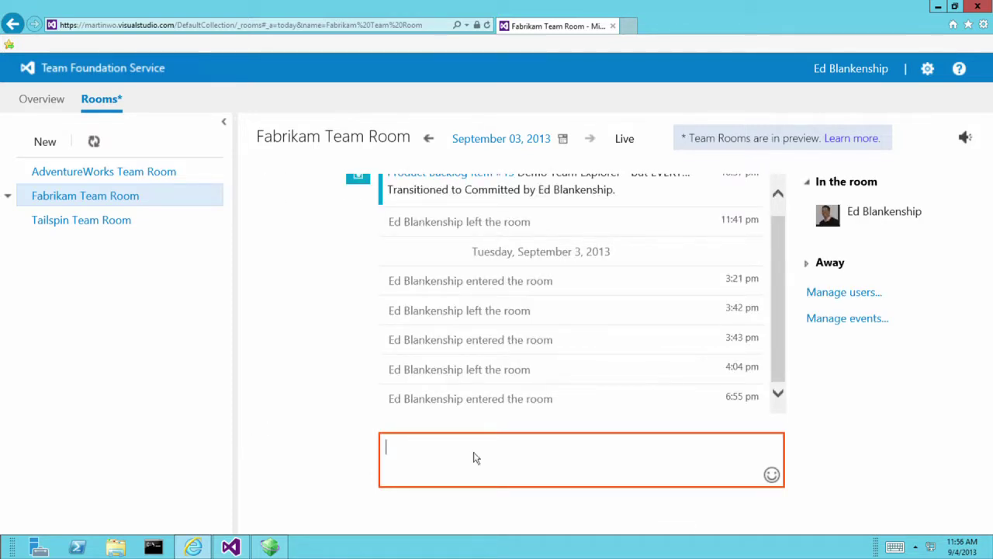
left_click_drag(783, 296, 784, 286)
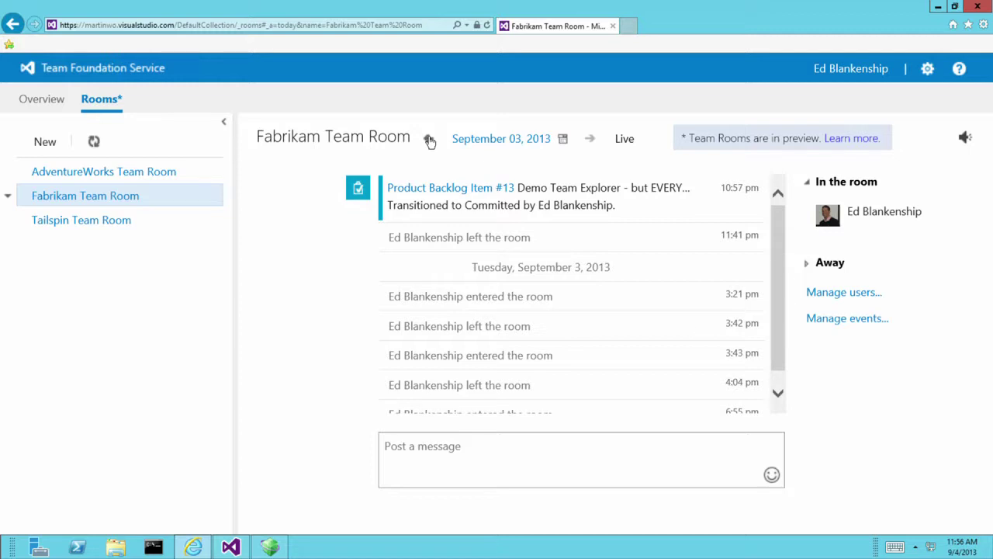
left_click(429, 140)
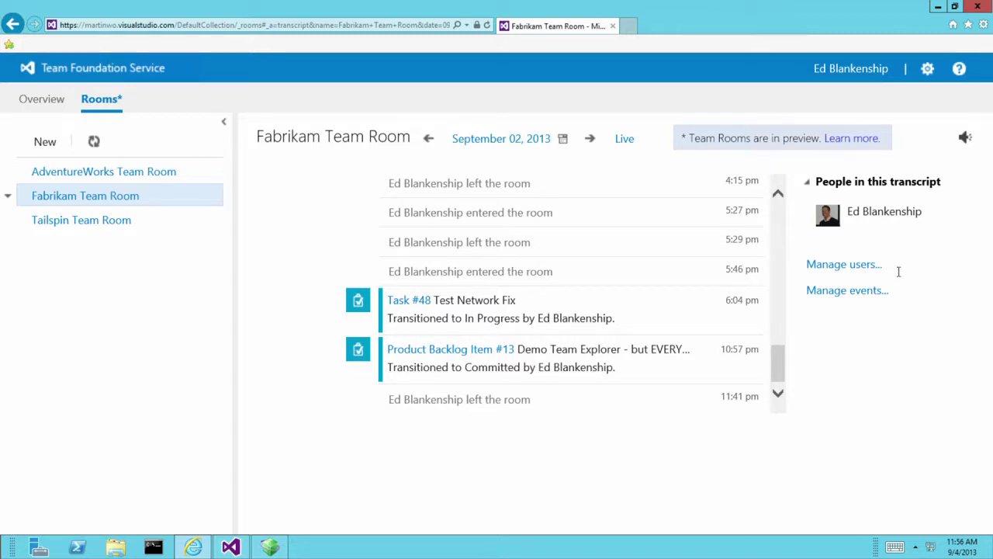
Scroll the September 02 transcript, reload after the connection error, and return to the live conversation.
left_click_drag(778, 377, 799, 288)
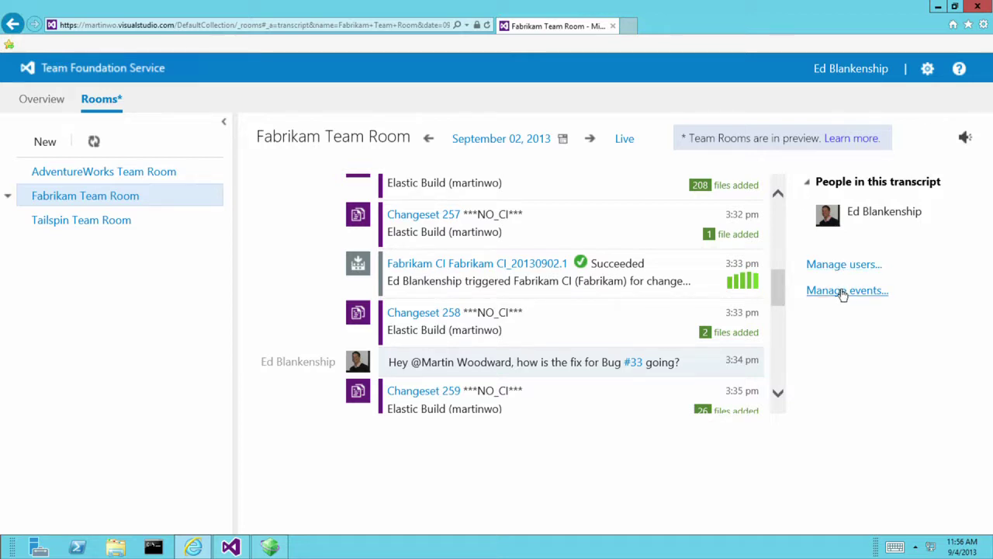
scroll(779, 301, "up", 3)
left_click_drag(779, 301, 777, 415)
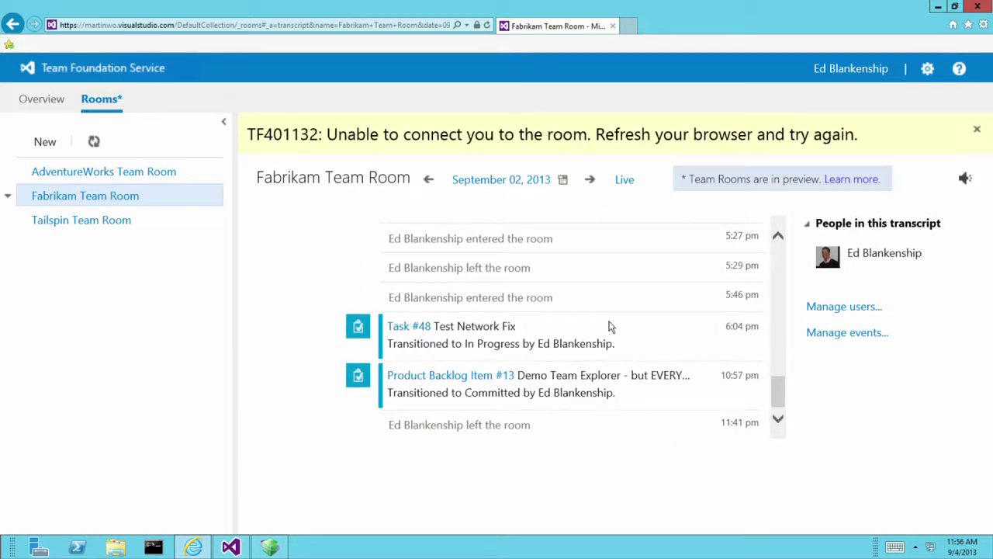
left_click(115, 197)
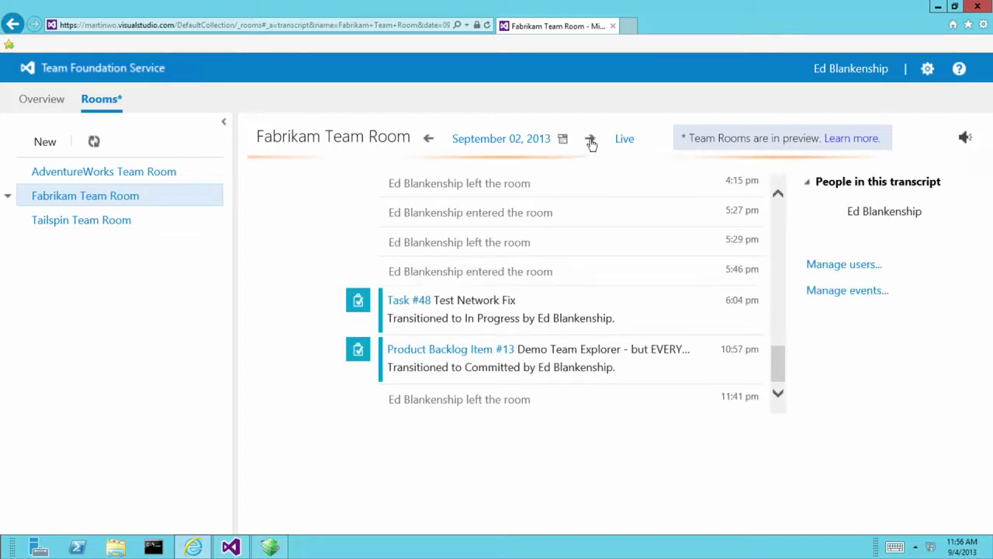
left_click(627, 140)
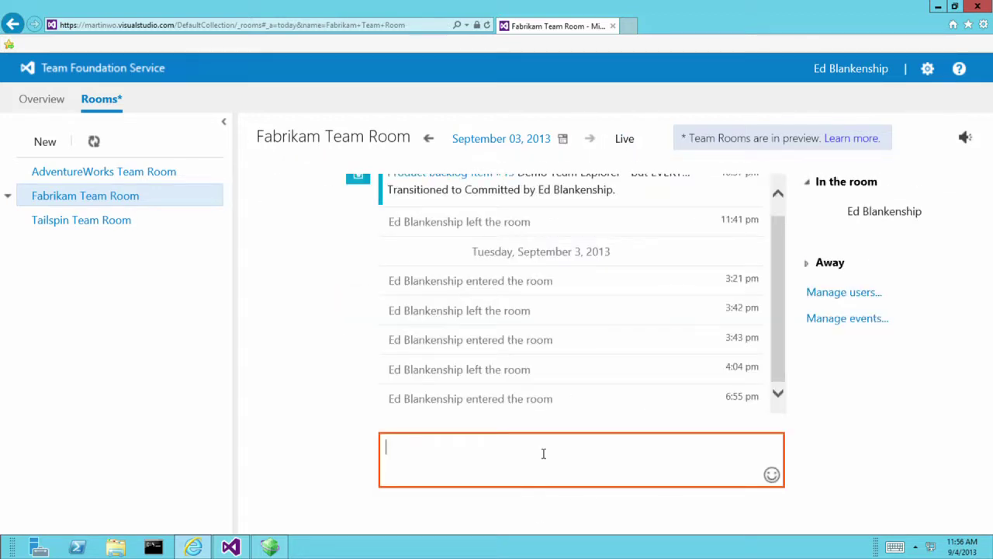
type("@He")
key("BackSpace")
key("BackSpace")
key("BackSpace")
type("@")
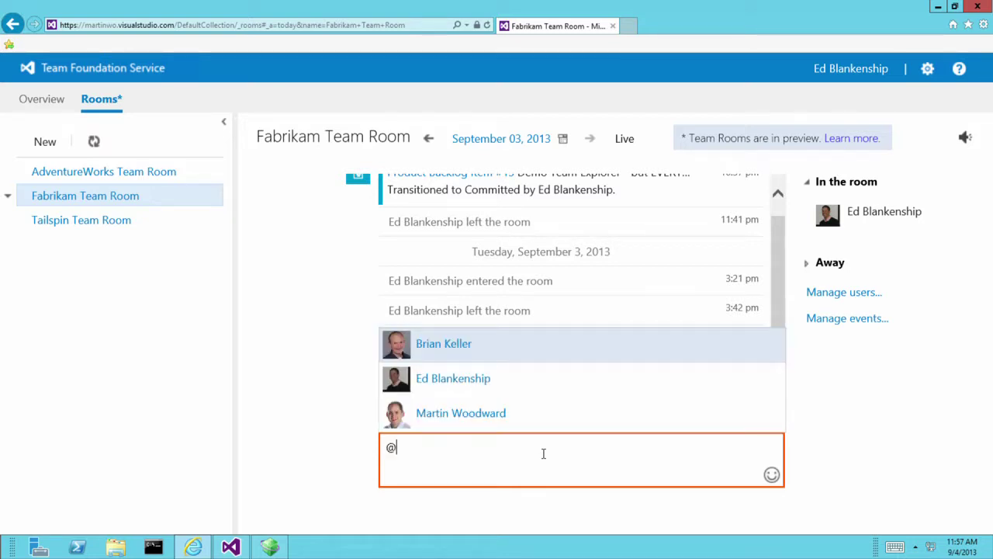
type("Brian")
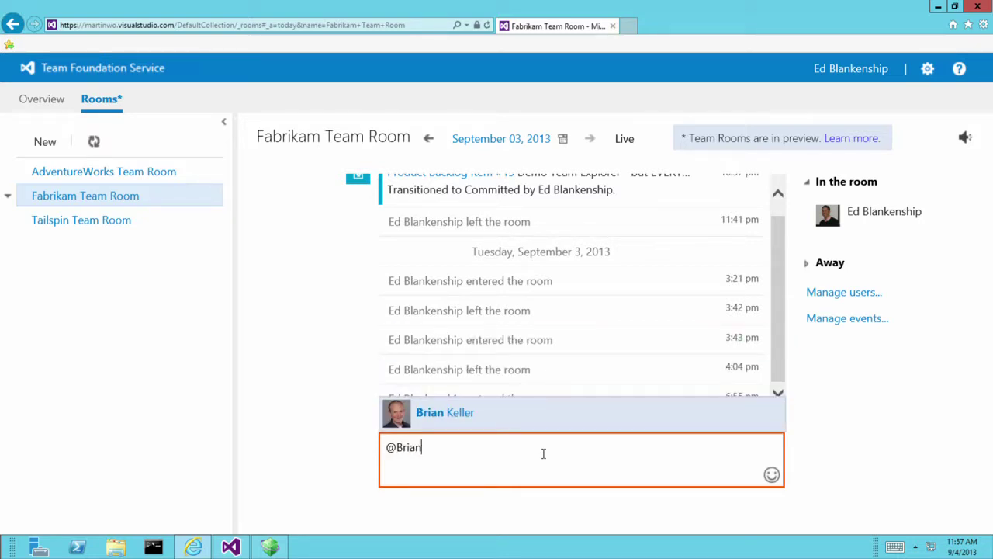
key("Return")
key("BackSpace")
type(", ")
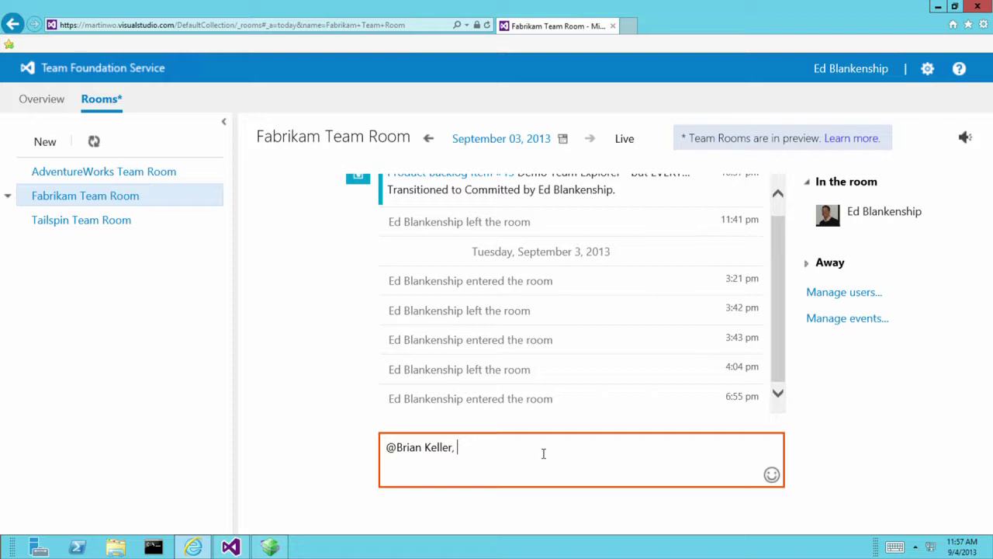
type("your code sucks. Check it out in B")
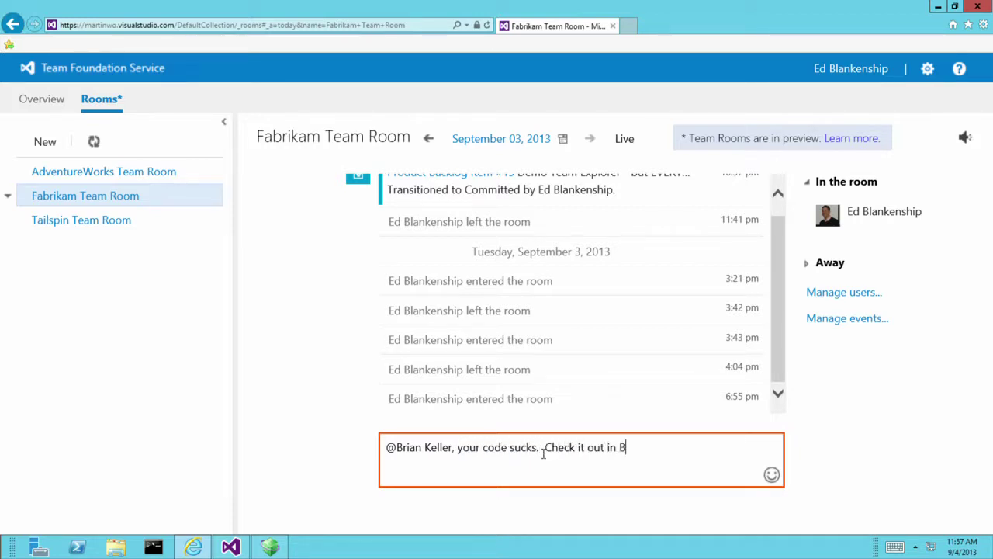
type("ug #33")
key("Return")
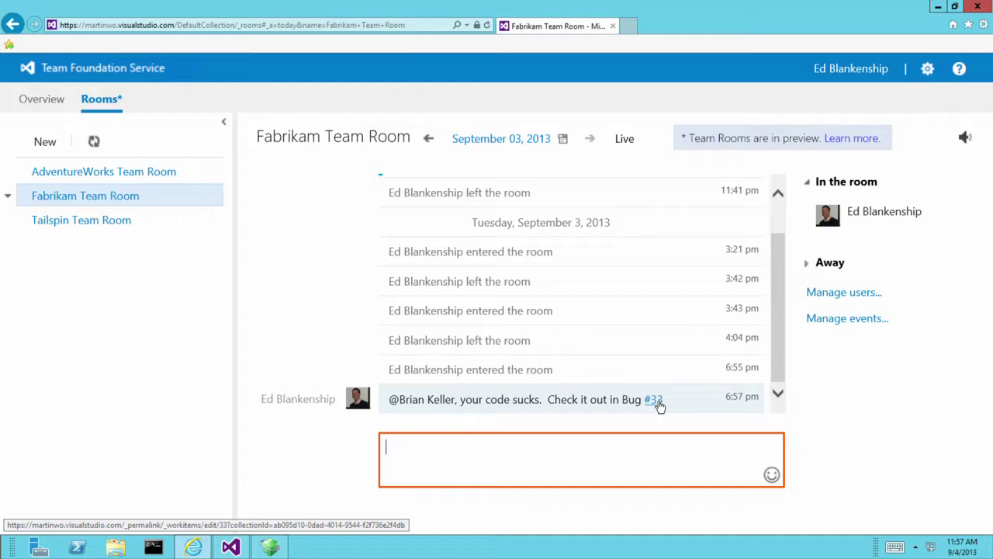
Open Bug #33 from the message link, return to the room tab, highlight the mention, and dismiss the error.
left_click(656, 400)
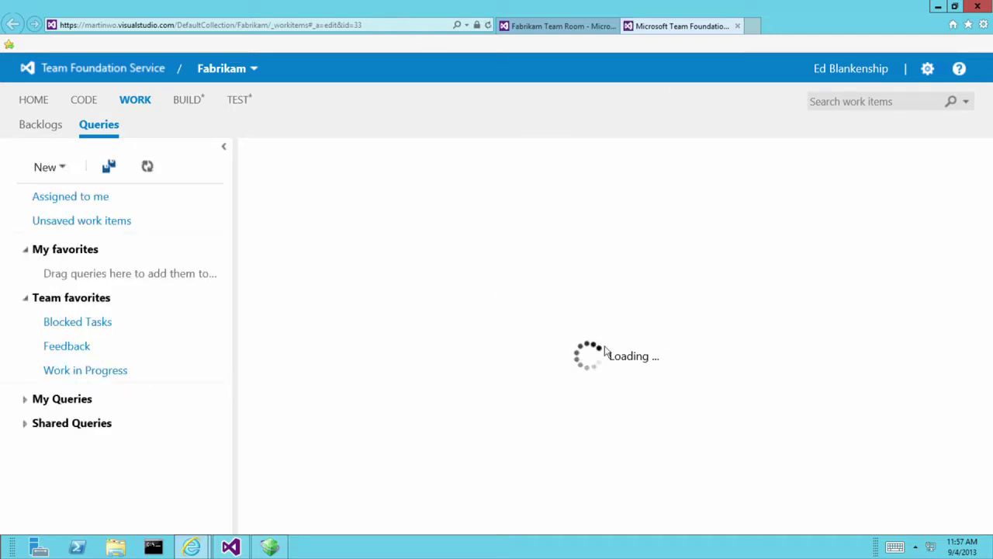
left_click(516, 26)
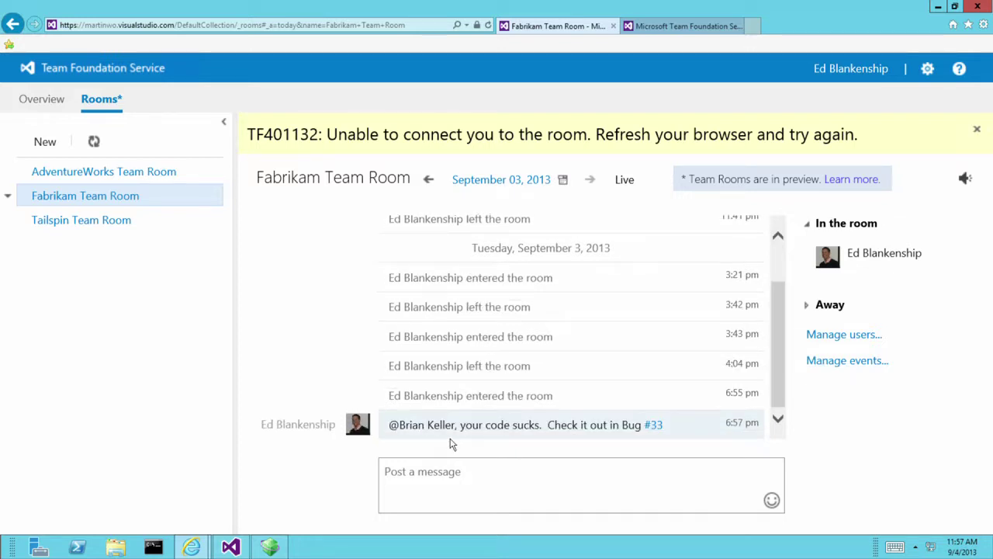
left_click_drag(390, 425, 447, 429)
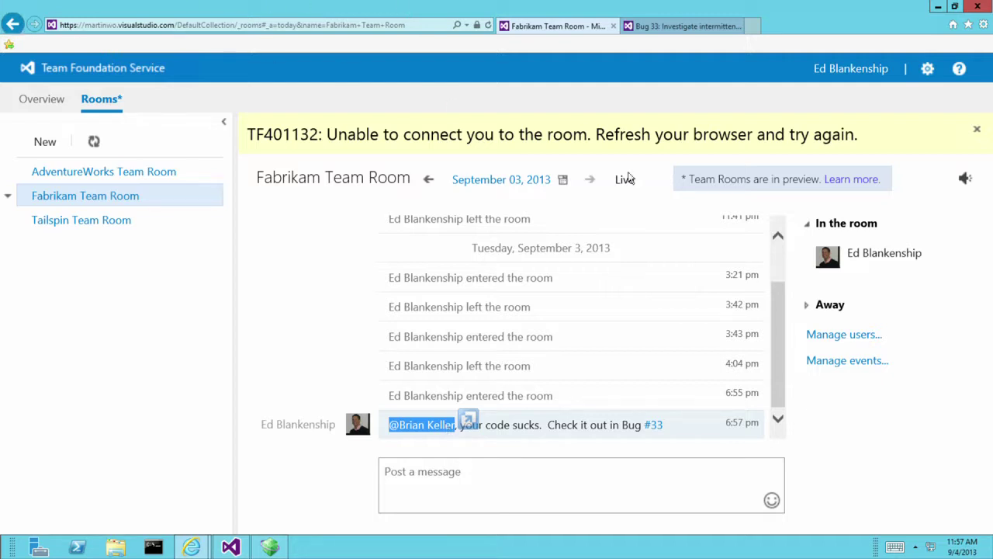
left_click(978, 130)
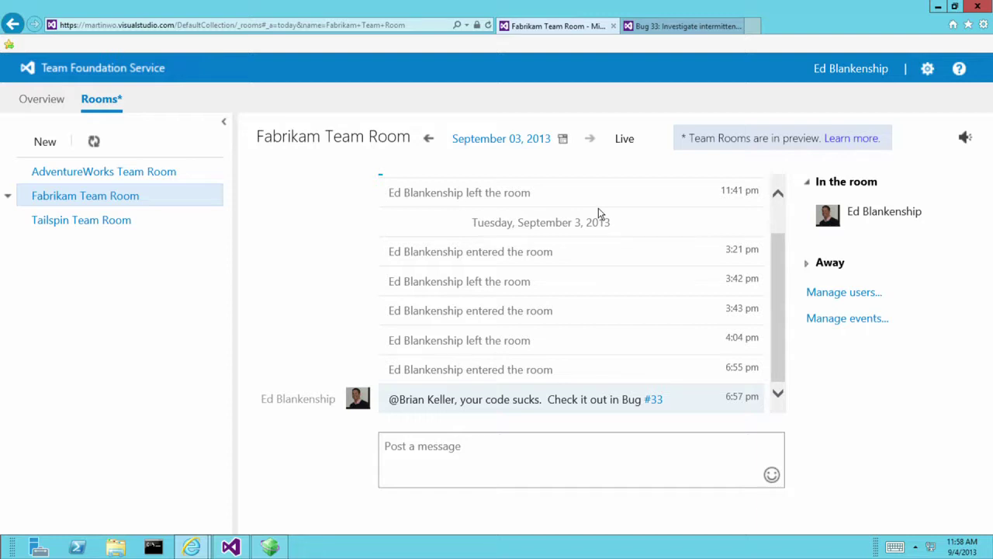
left_click(684, 26)
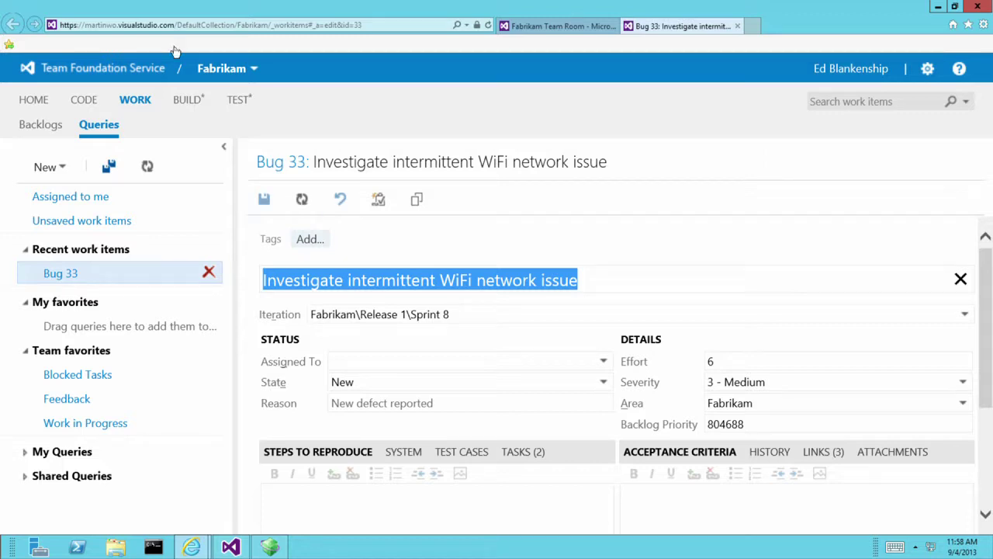
left_click(567, 28)
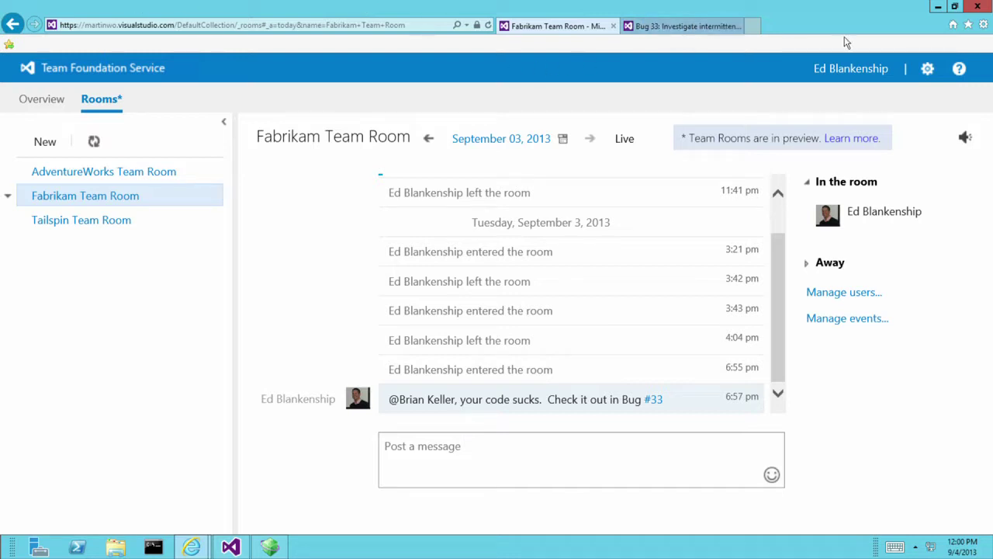
Return to the project Overview and advance the slideshow to 'Server vs. Service - Overview'.
left_click(37, 100)
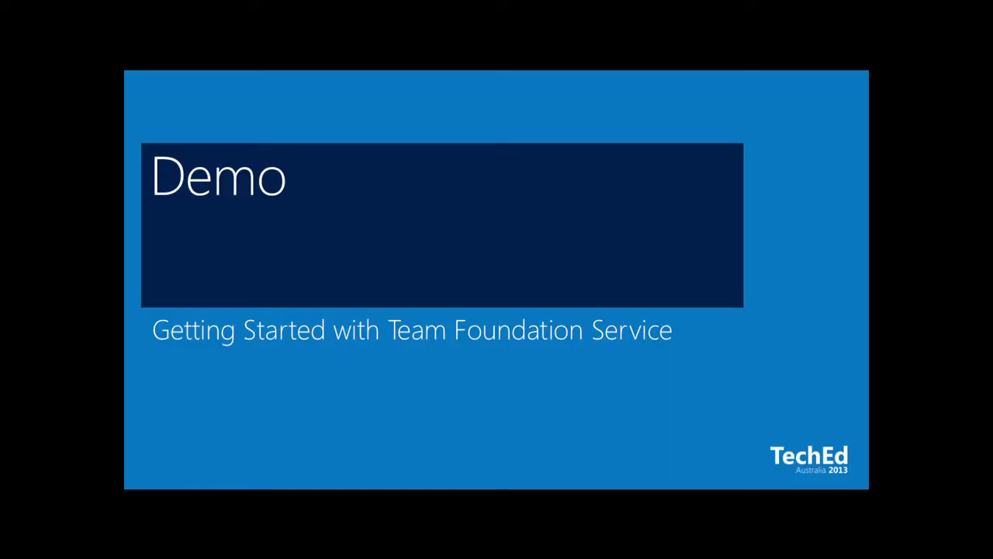
key("Right")
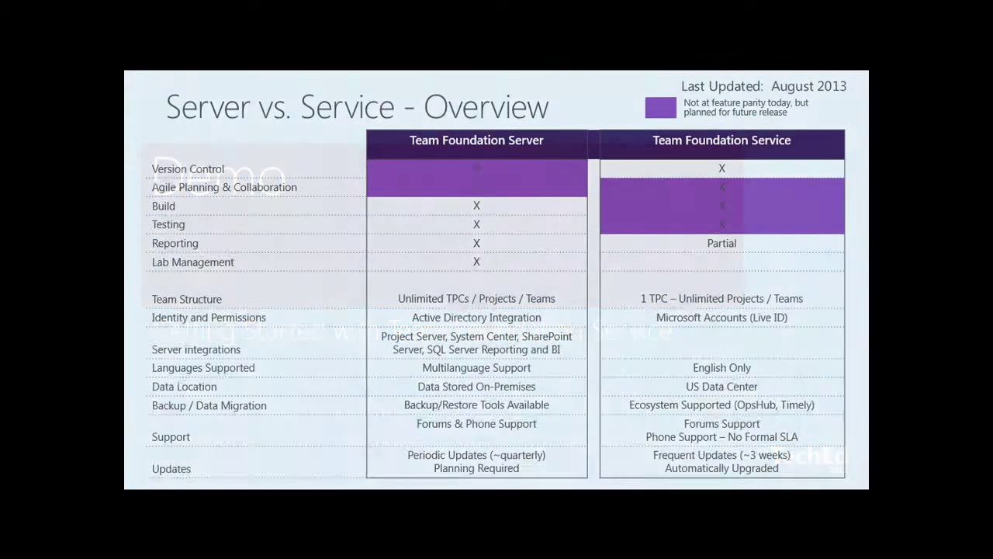
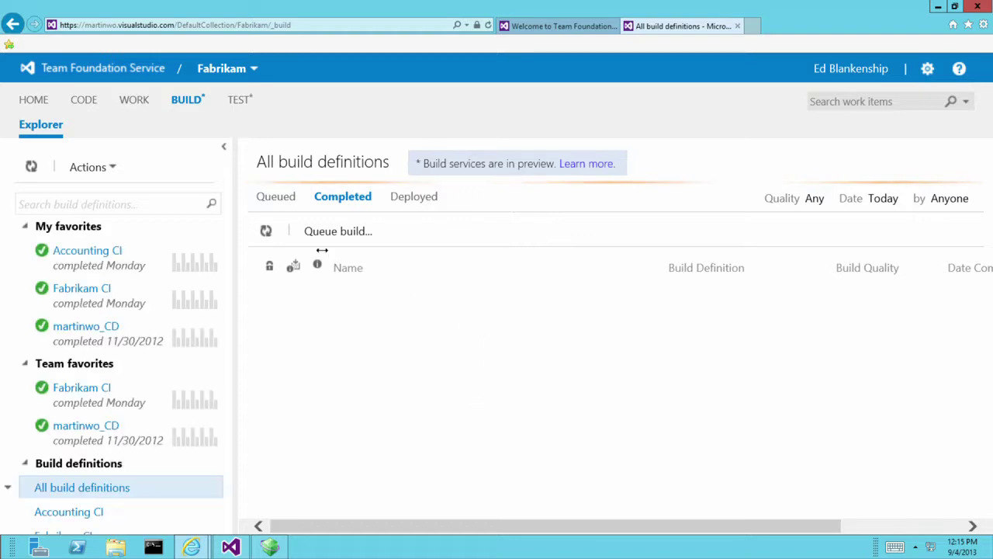
Filter completed builds to any date, after first trying Last 28 days.
left_click(885, 200)
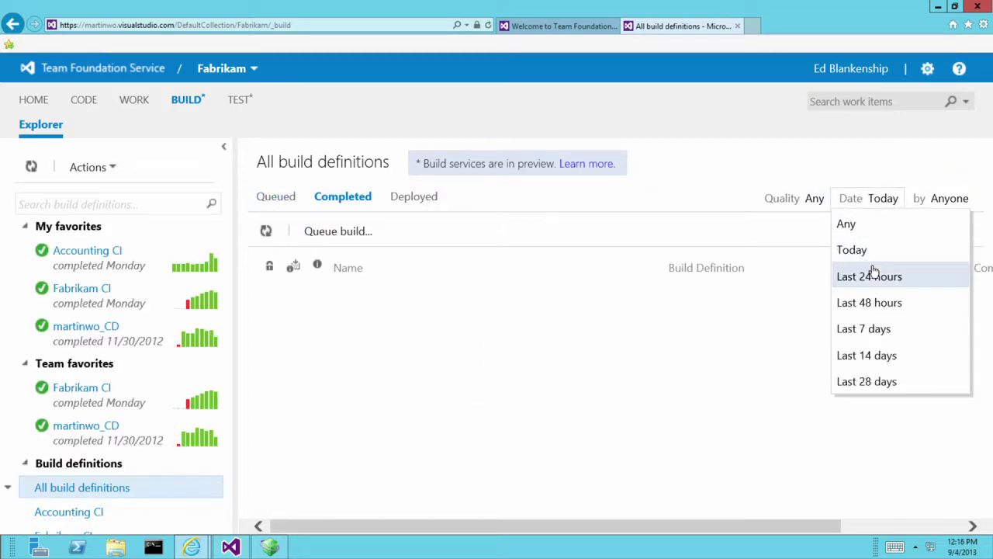
left_click(889, 381)
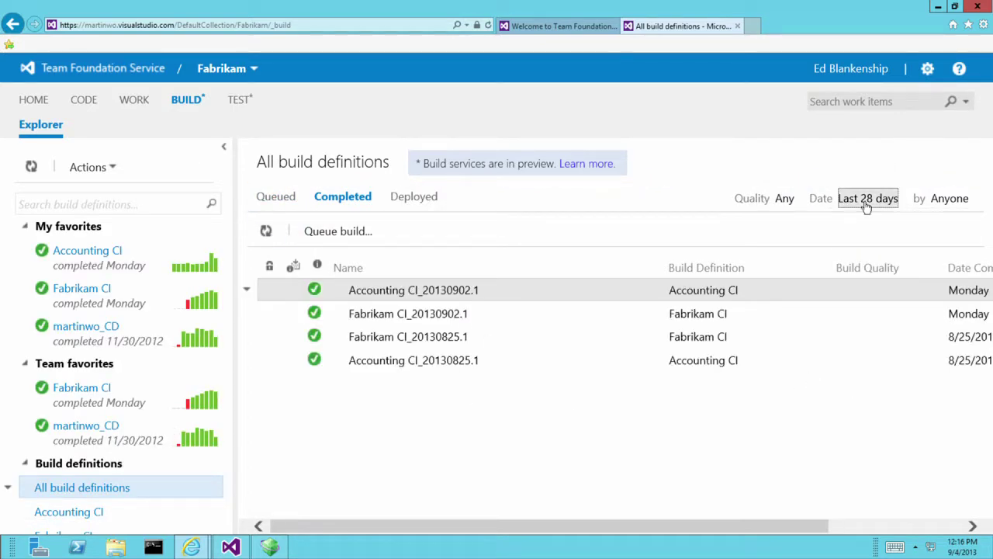
left_click(867, 199)
left_click(815, 225)
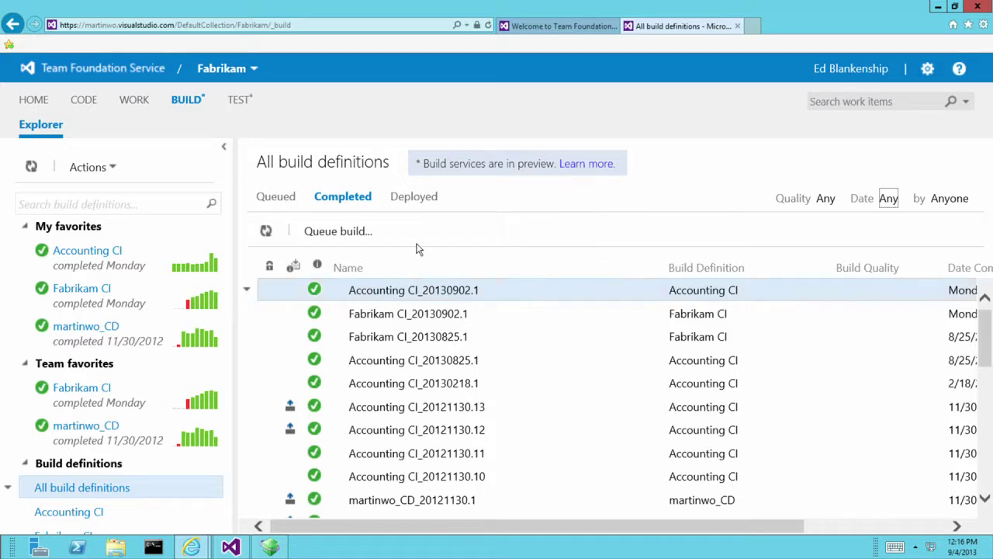
Check the Queued builds, go back to Completed, and start queuing an Accounting CI build.
left_click(289, 198)
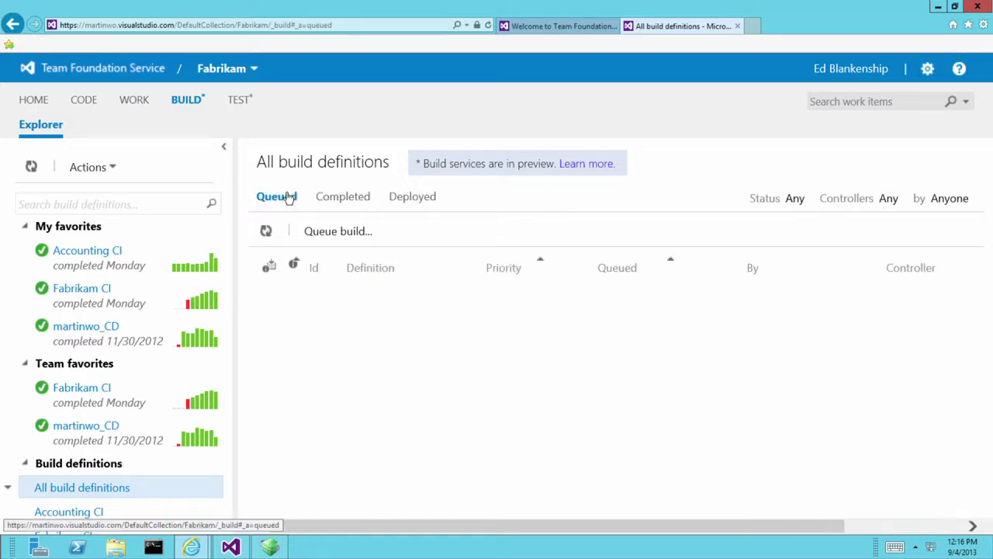
left_click(342, 200)
left_click(372, 234)
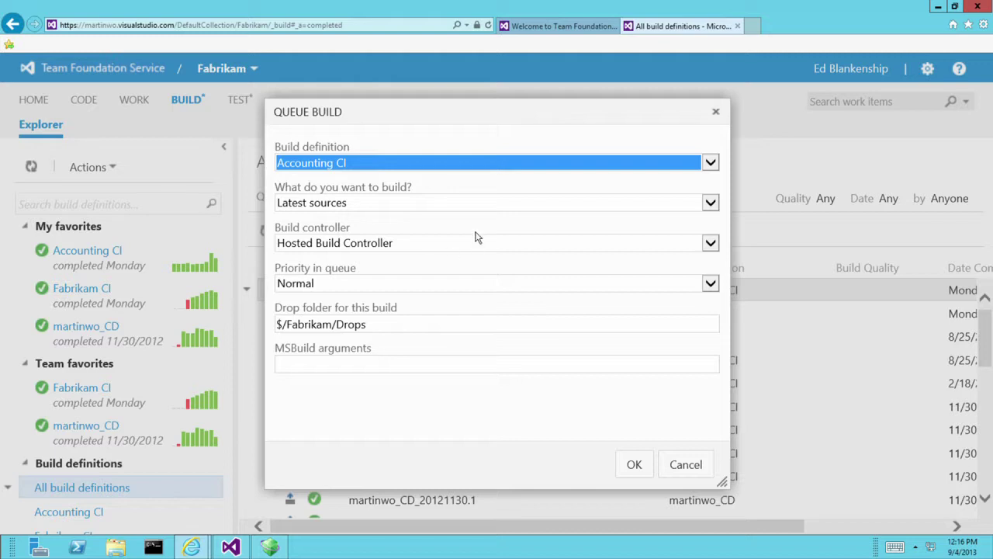
Confirm Hosted Build Controller is the only controller, then cancel the Queue Build dialog.
left_click(468, 245)
left_click(528, 249)
left_click(648, 250)
left_click(710, 250)
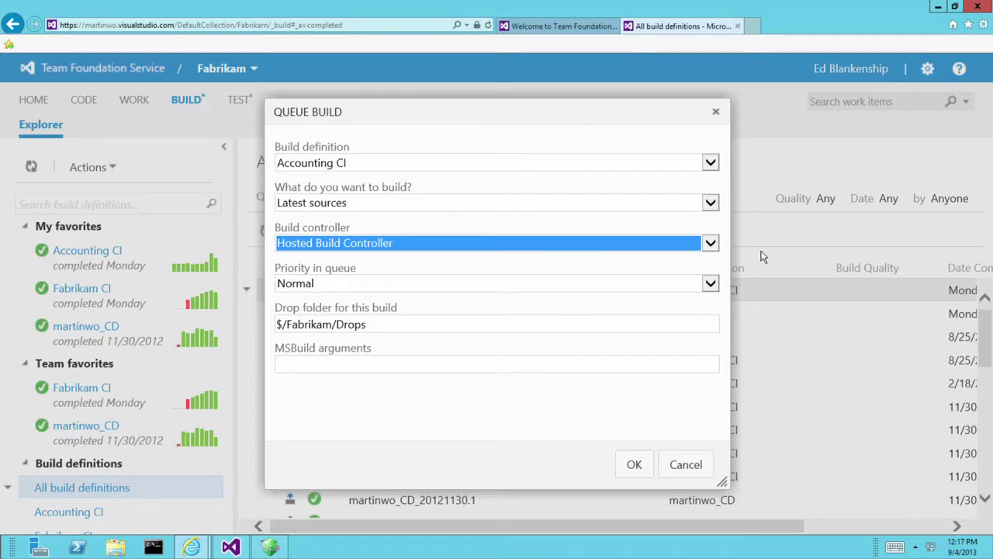
left_click(690, 465)
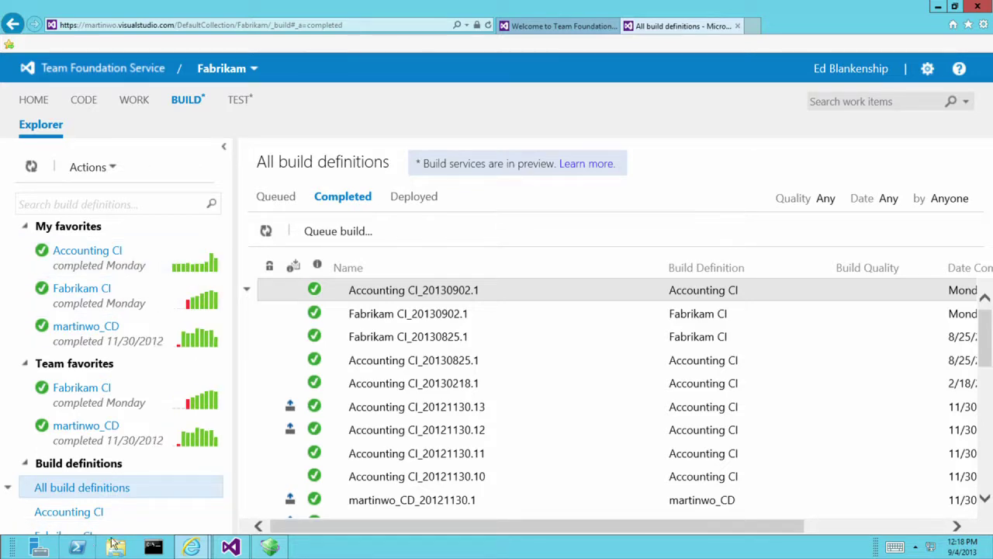
Glance at Visual Studio, then bring the browser's build page back.
left_click(230, 548)
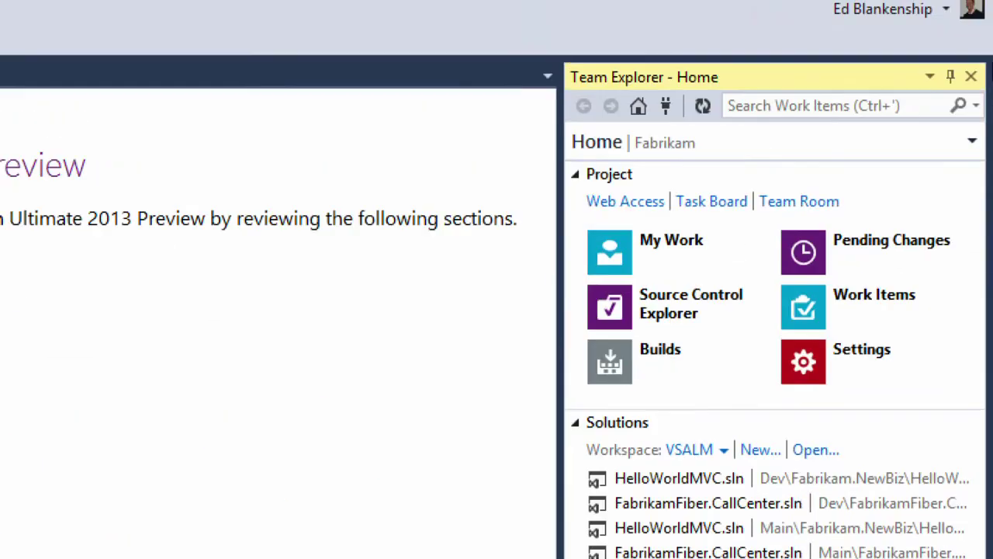
mouse_move(992, 4)
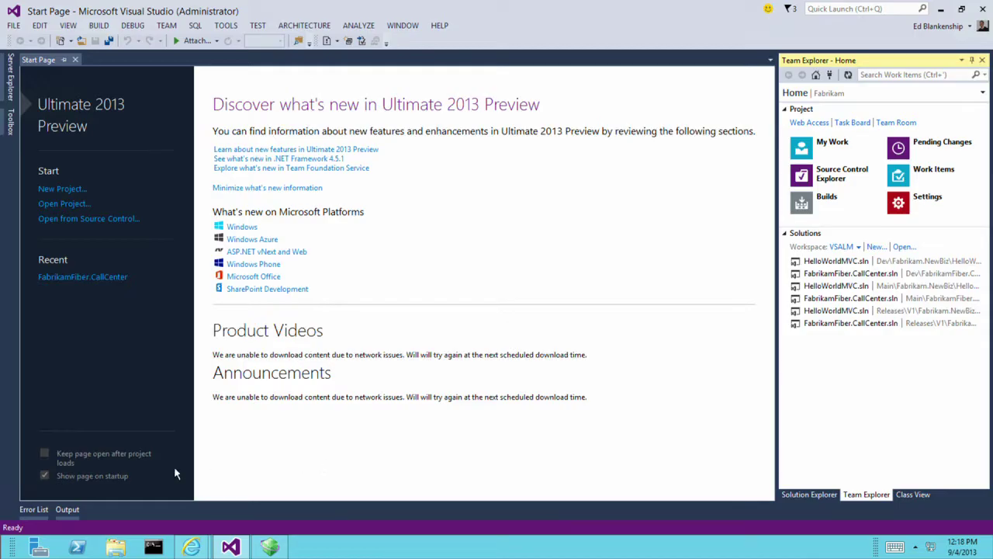
left_click(194, 547)
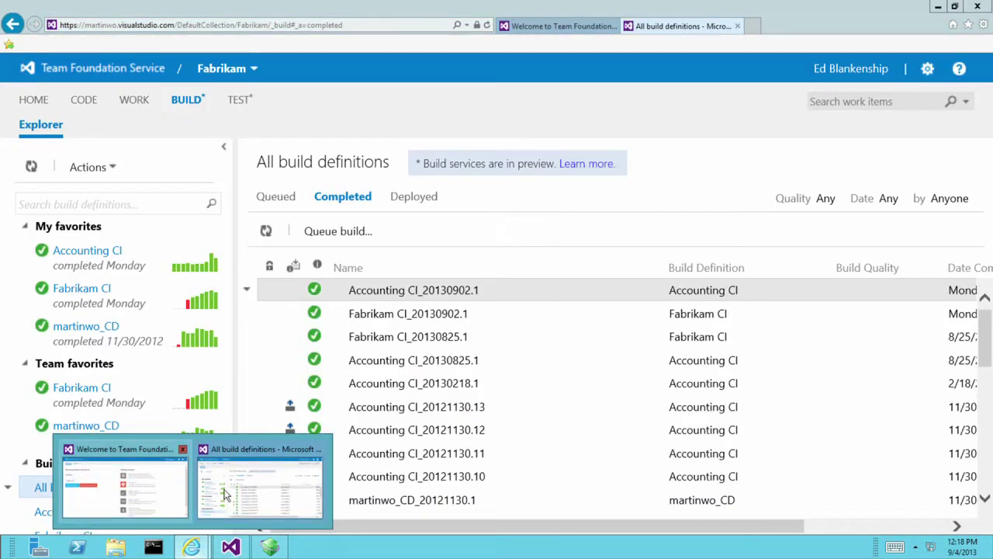
View the Fabrikam HOME page in a new tab, then return to All build definitions.
right_click(22, 102)
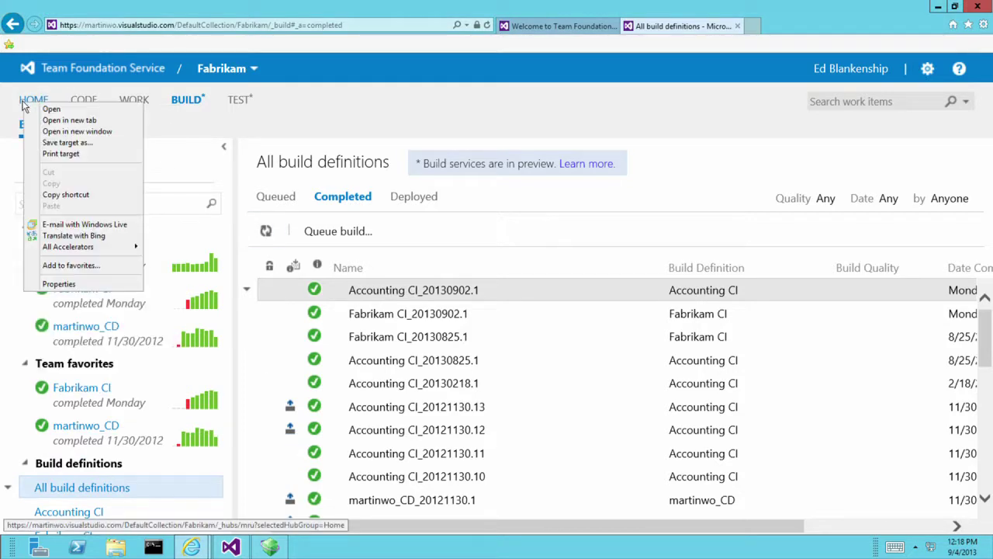
left_click(68, 120)
left_click(767, 26)
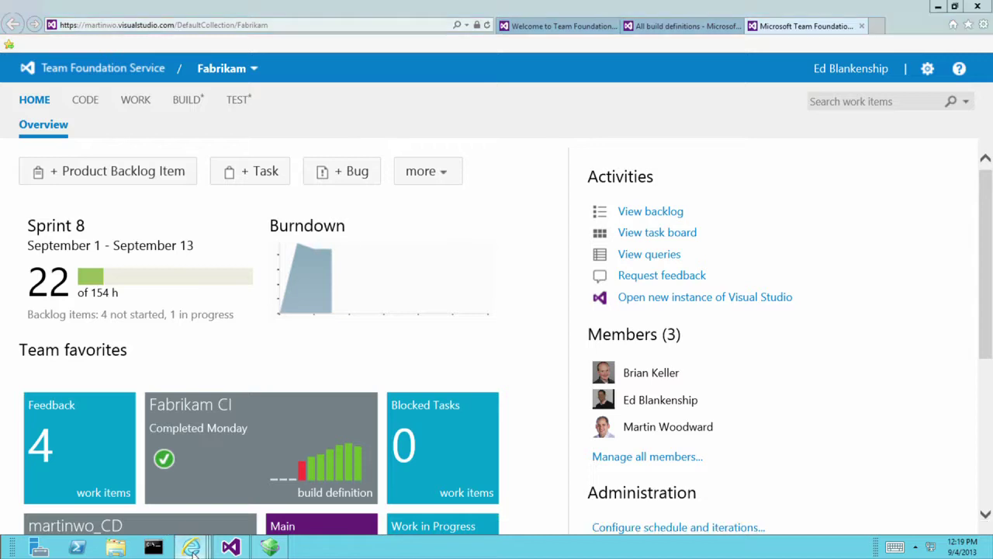
mouse_move(191, 548)
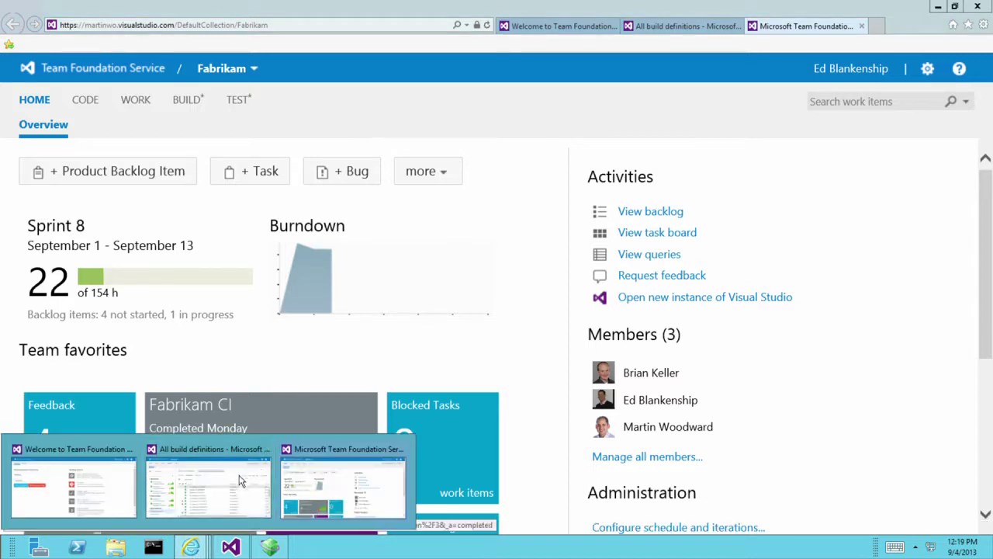
left_click(187, 489)
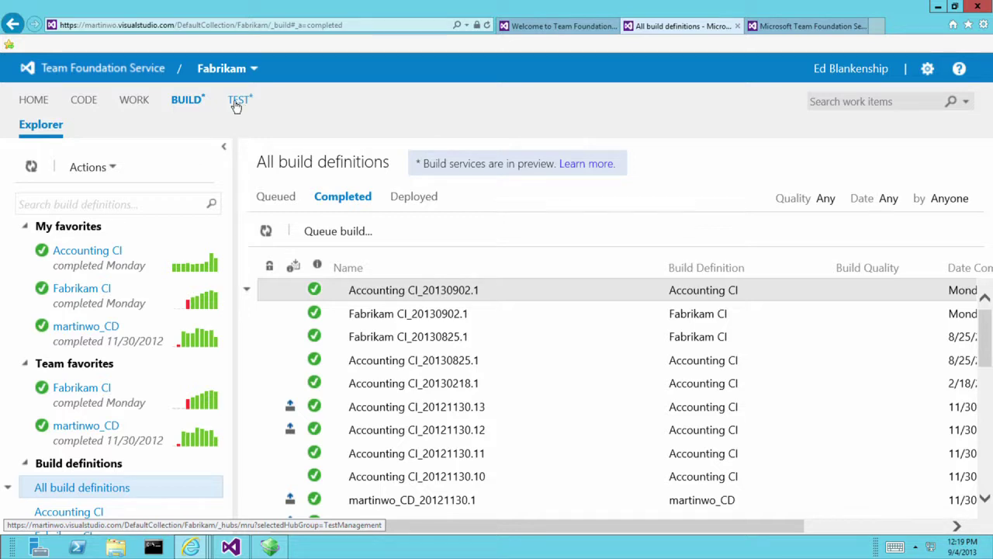
List the team's builds in Team Explorer and review martinwo_CD's context menu without choosing anything.
left_click(229, 548)
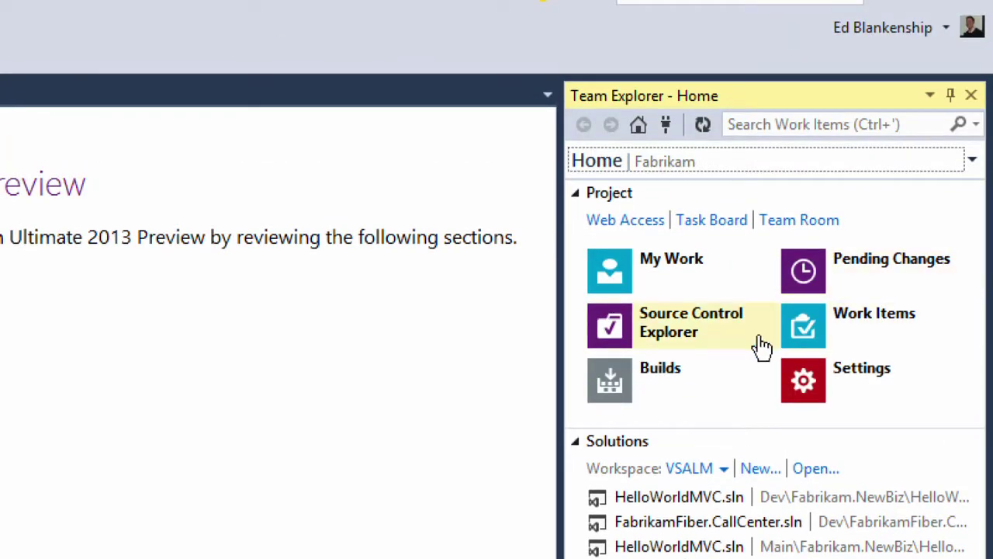
left_click(624, 396)
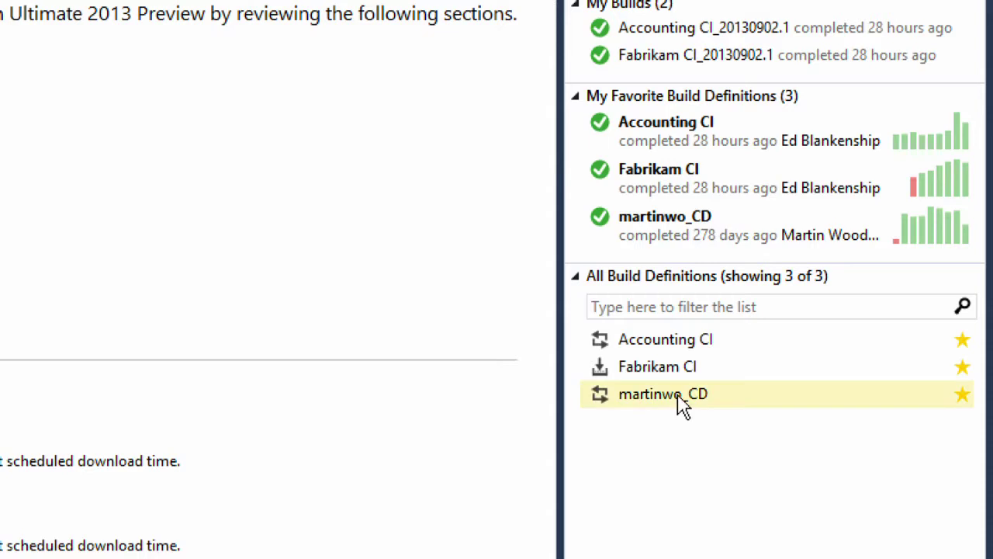
right_click(677, 396)
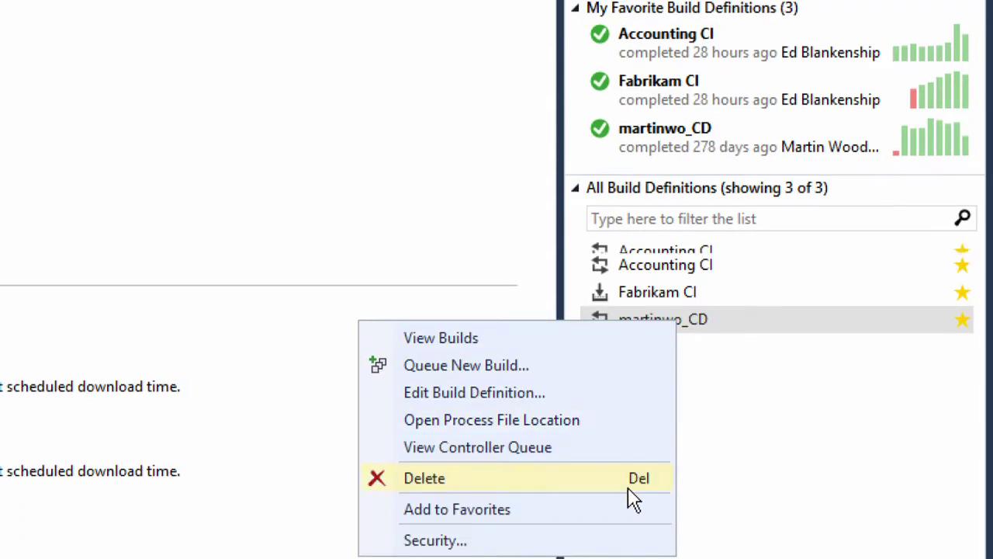
left_click(821, 394)
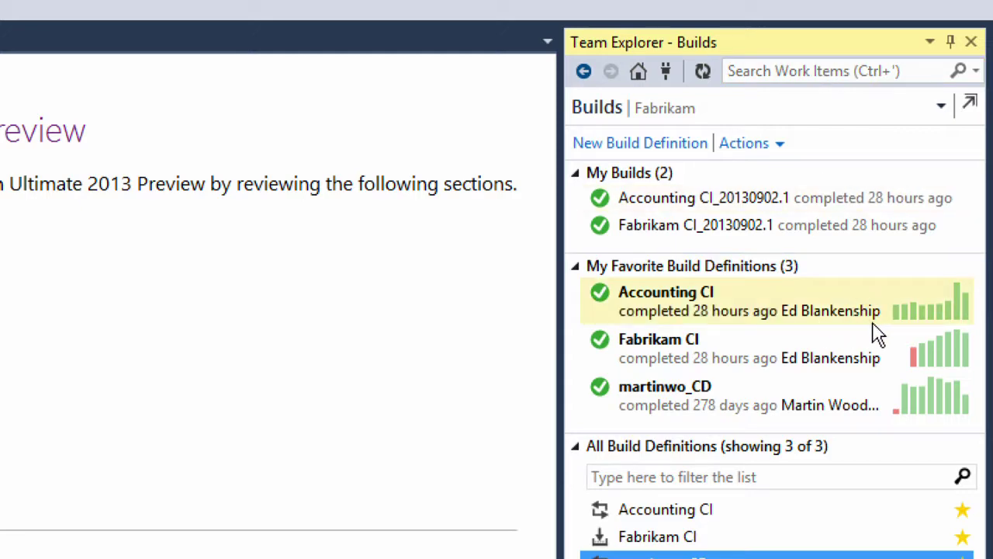
Open the build summary for Accounting CI_20130902.1 under My Builds.
mouse_move(959, 321)
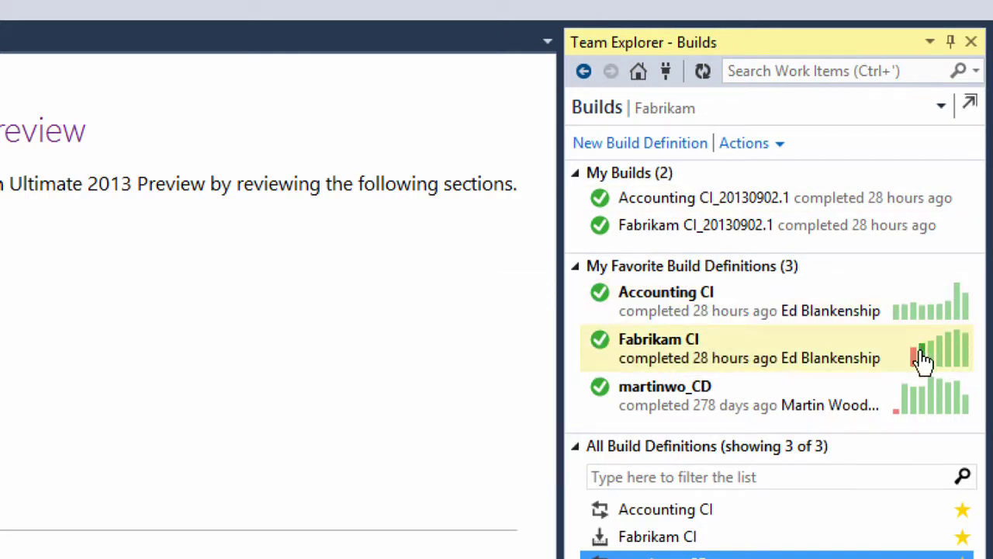
mouse_move(916, 360)
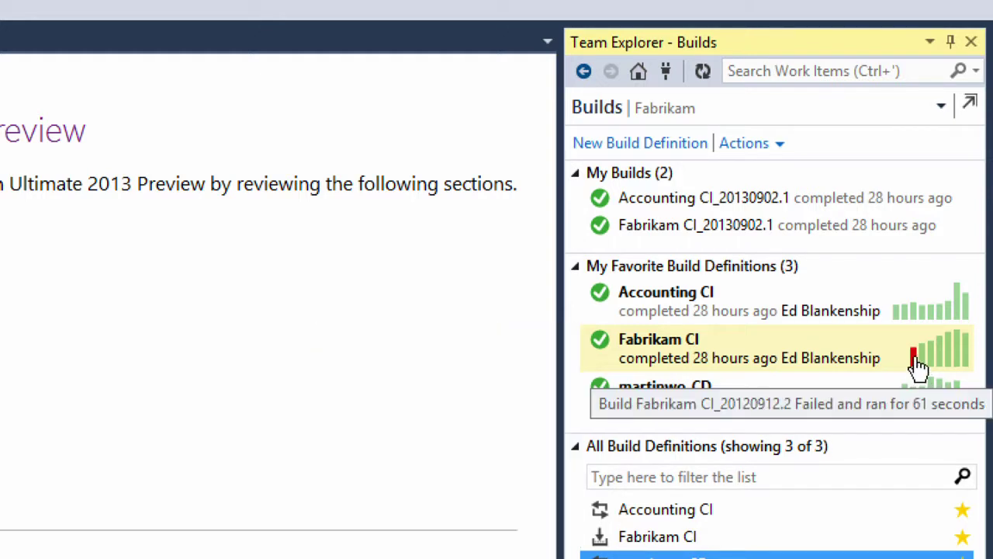
mouse_move(962, 368)
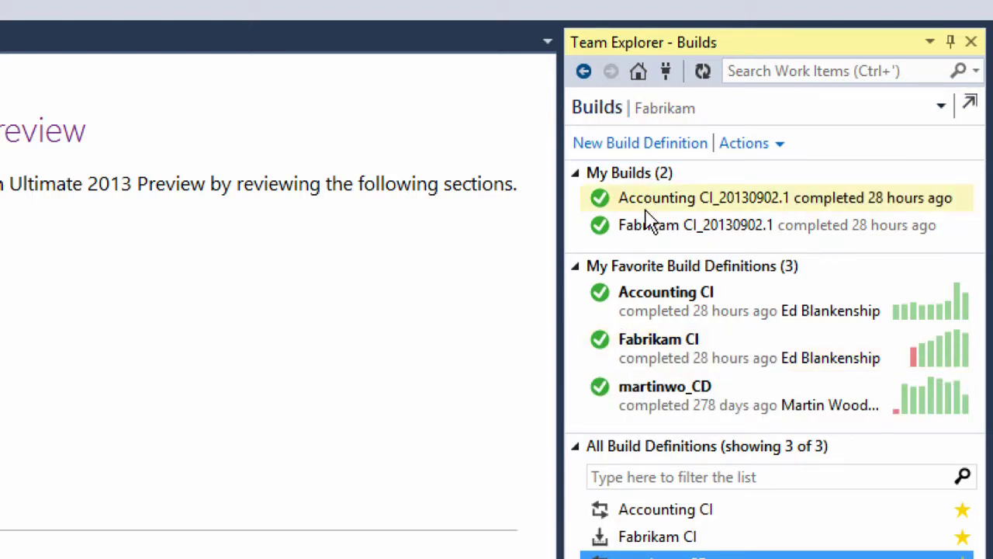
left_click(625, 199)
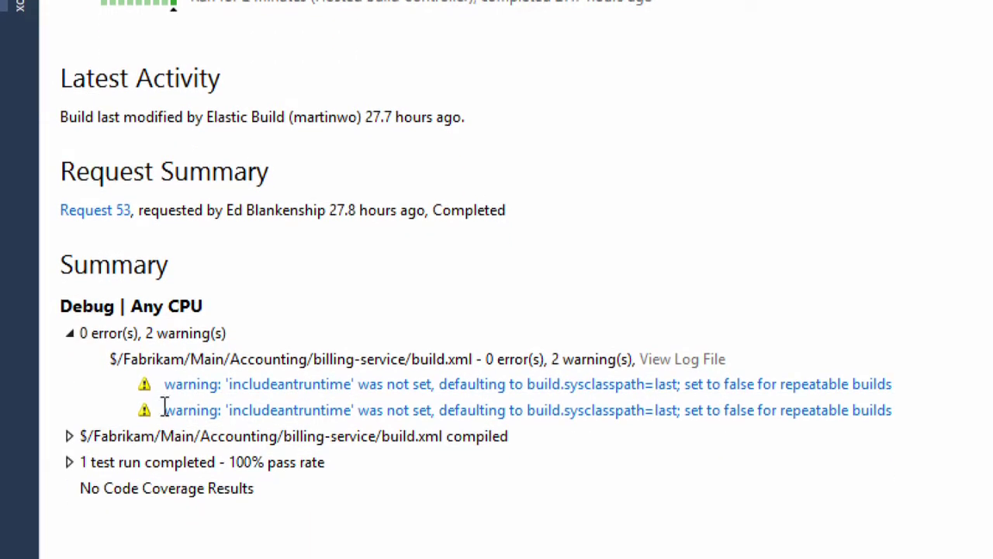
Open Request 53's full build details and show the Accounting CI_20130902.1 activity log.
left_click(116, 211)
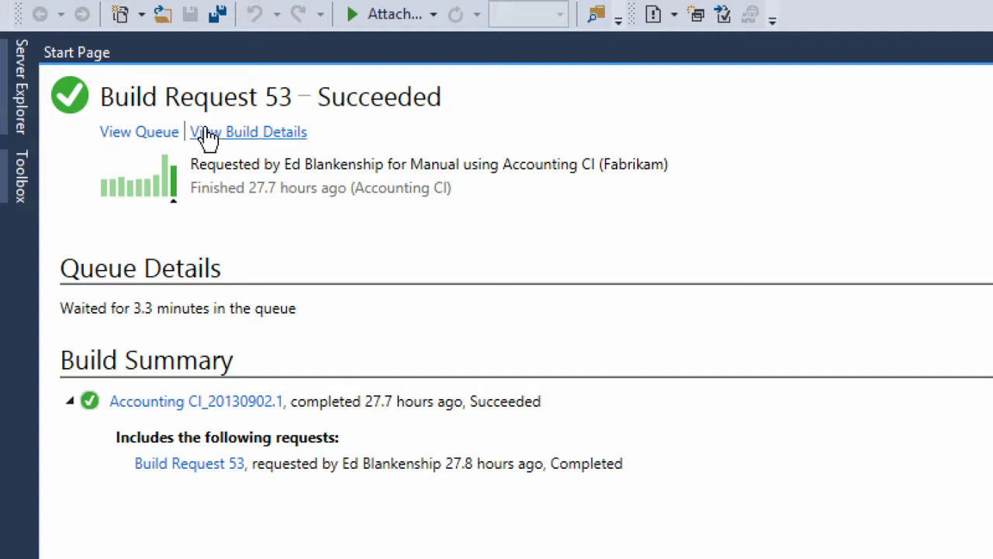
left_click(211, 138)
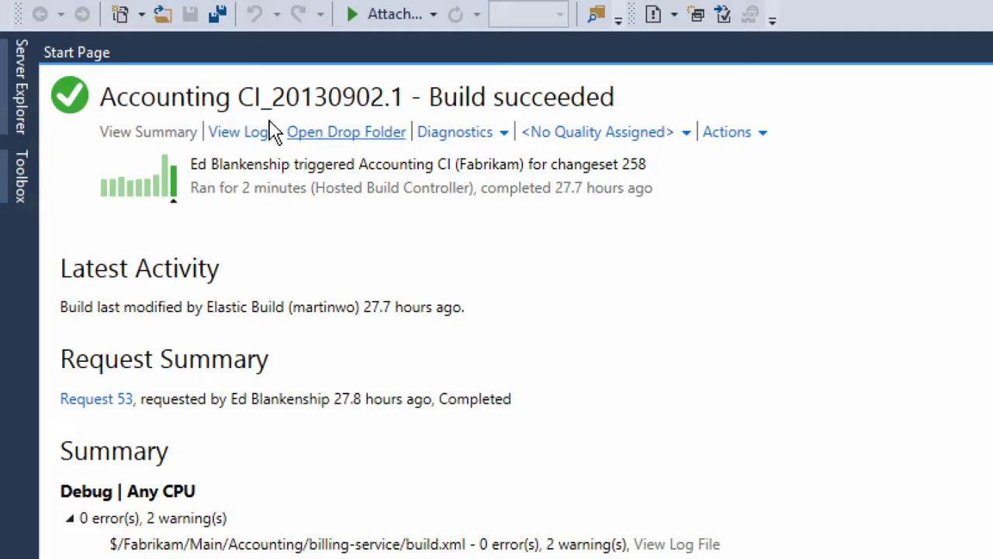
left_click(246, 133)
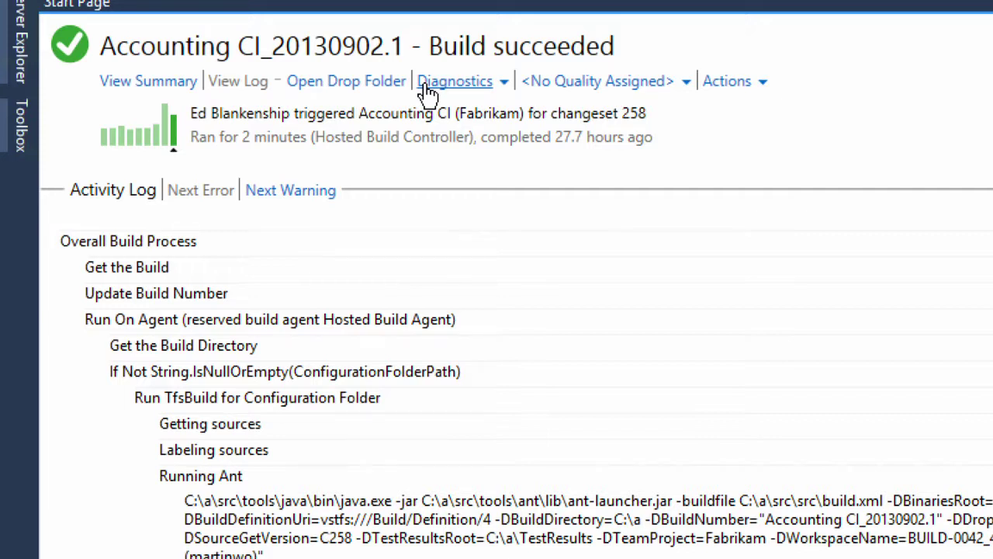
Review Diagnostics options, open the build's drop folder, then show the newest browser build's actions.
left_click(427, 86)
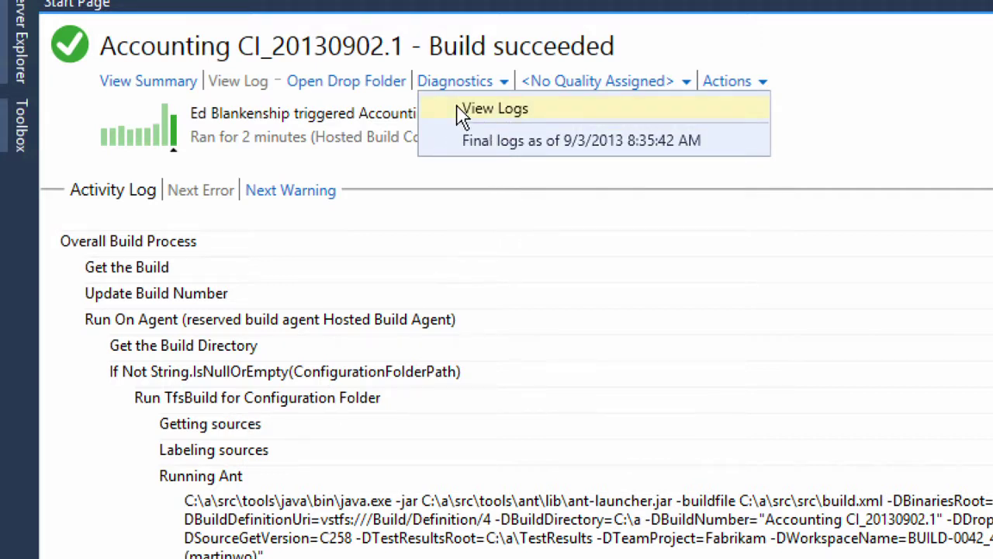
left_click(574, 342)
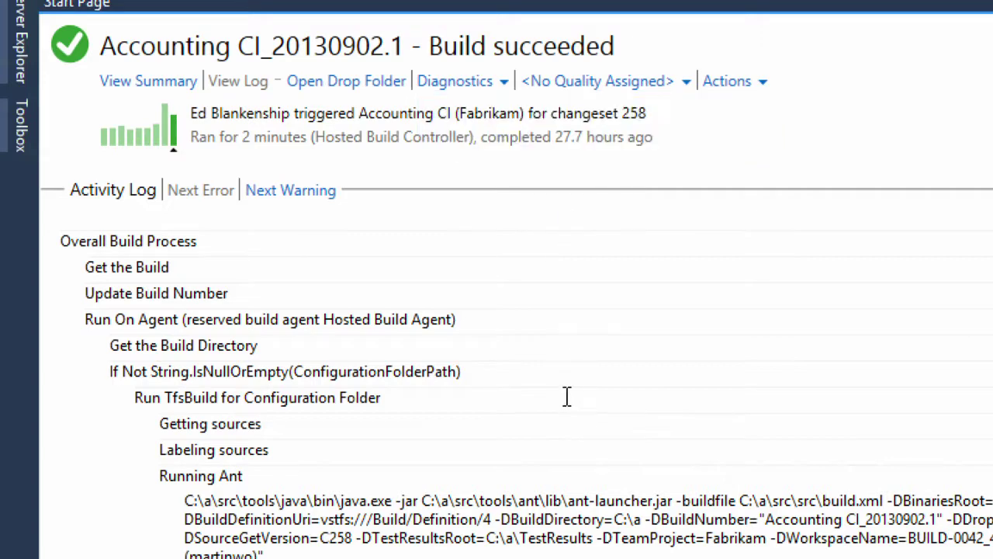
left_click(376, 84)
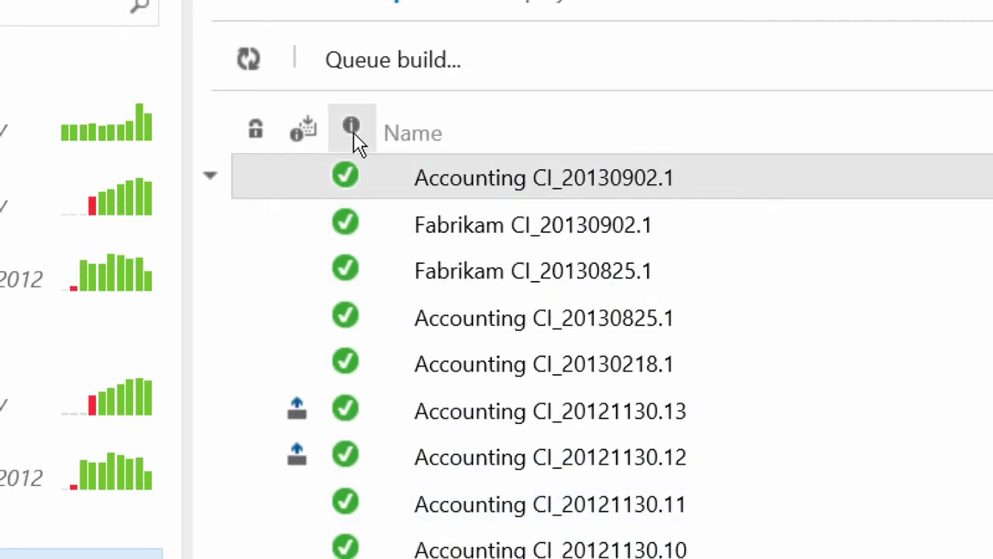
left_click(212, 176)
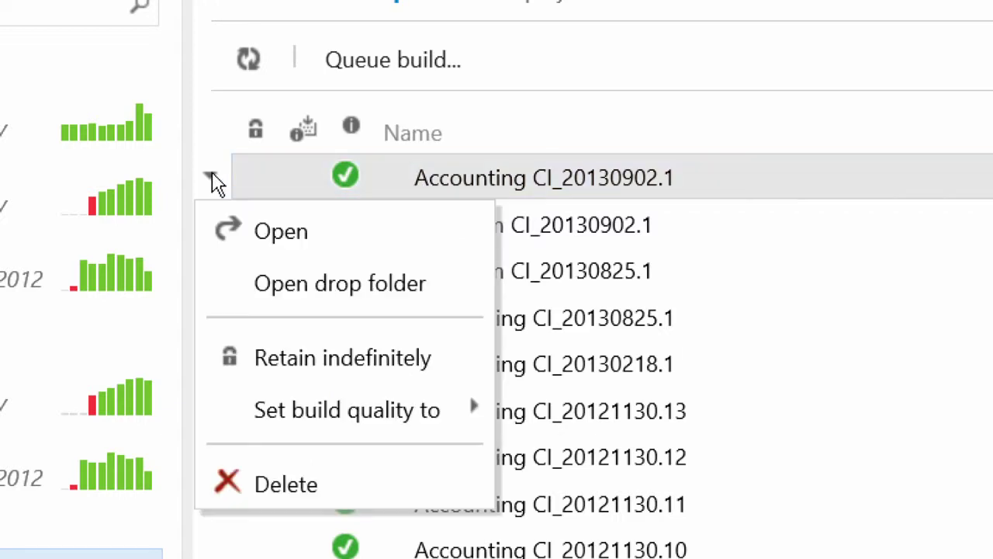
Open the Accounting CI_20130902.1 drop folder in the web access Code explorer.
left_click(279, 297)
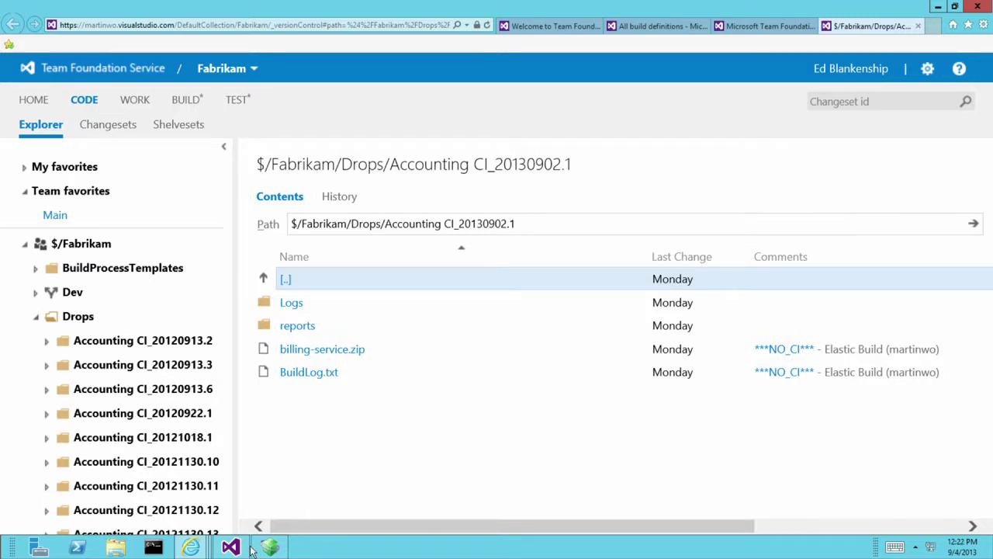
mouse_move(229, 548)
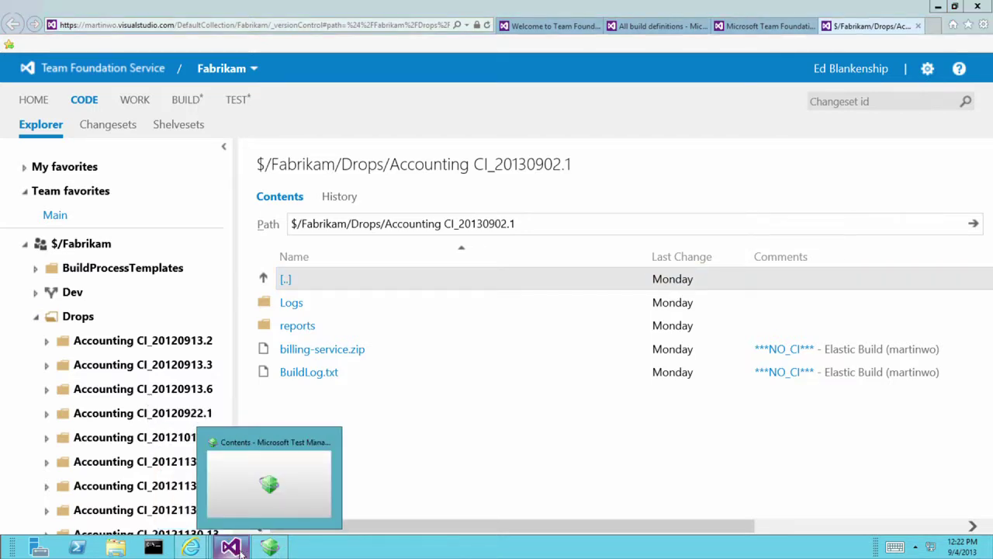
Create a new build definition named 'Our Awesome TechEd Aus Build'.
left_click(242, 548)
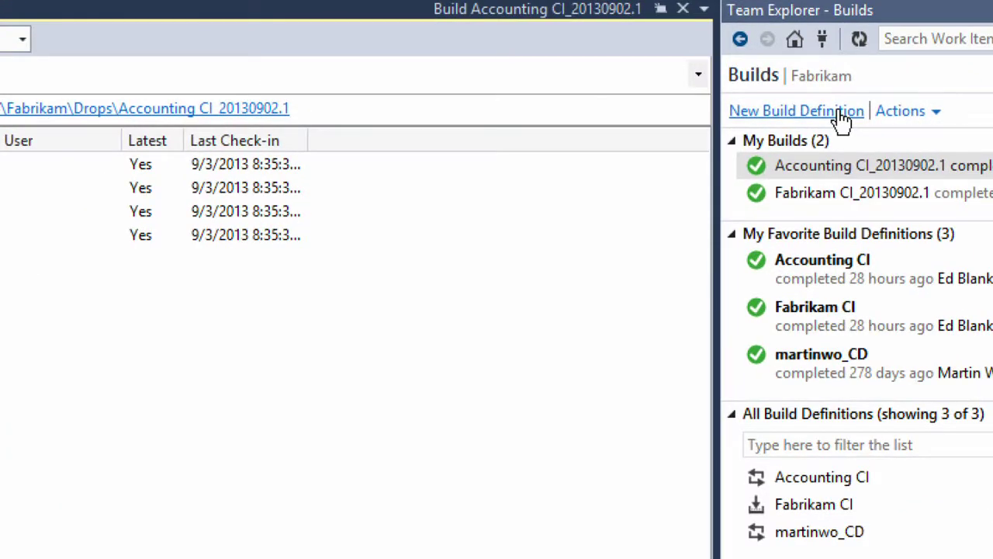
left_click(841, 112)
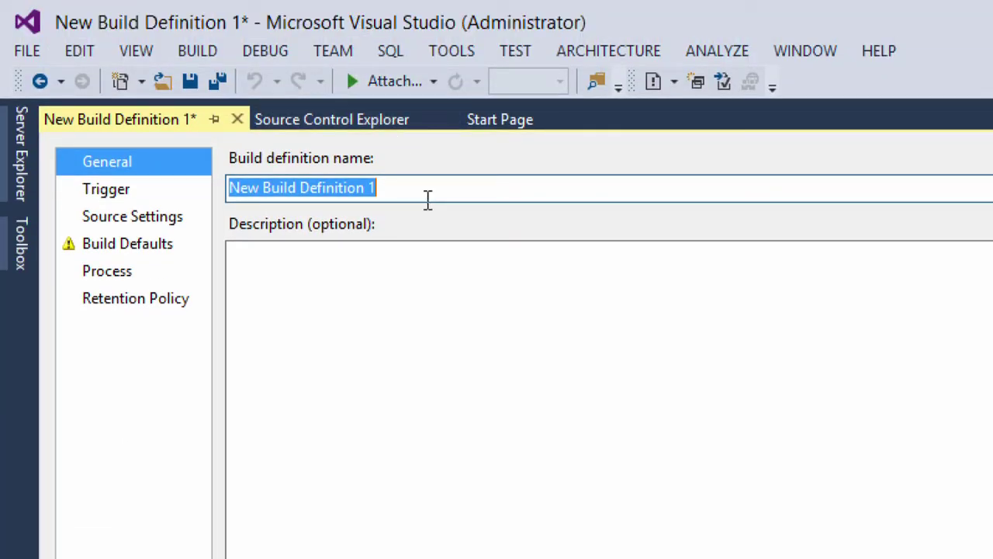
type("Ou")
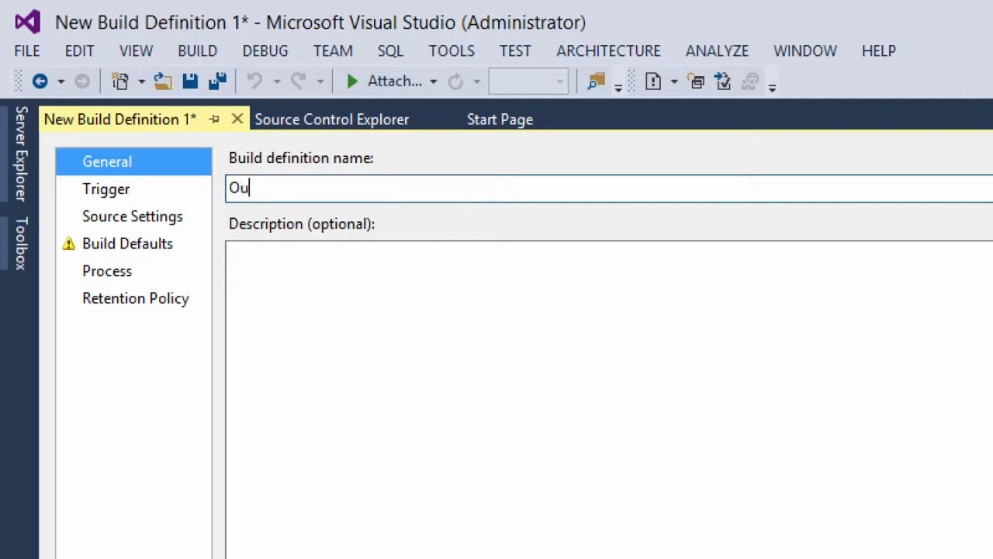
type("r Awesome TechEd Aus ")
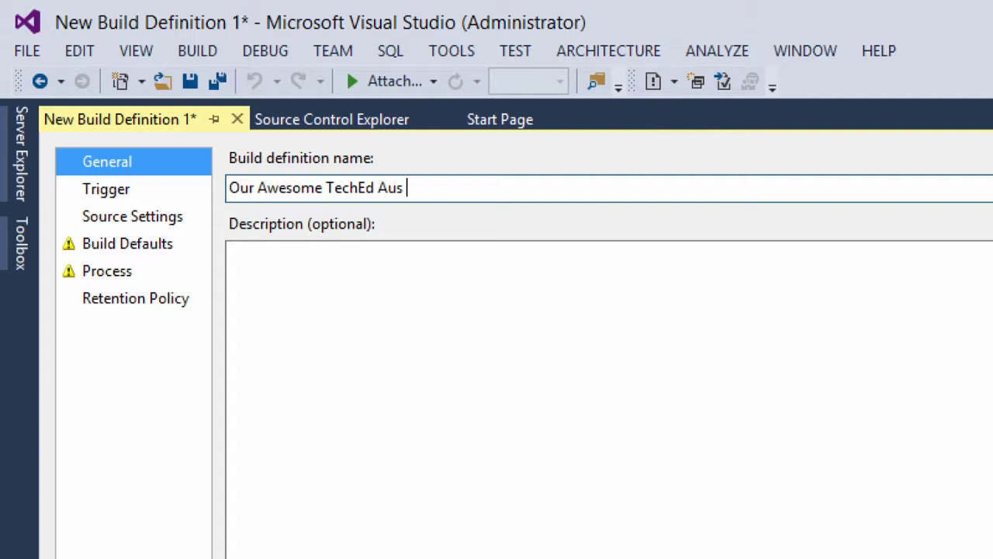
type("Build")
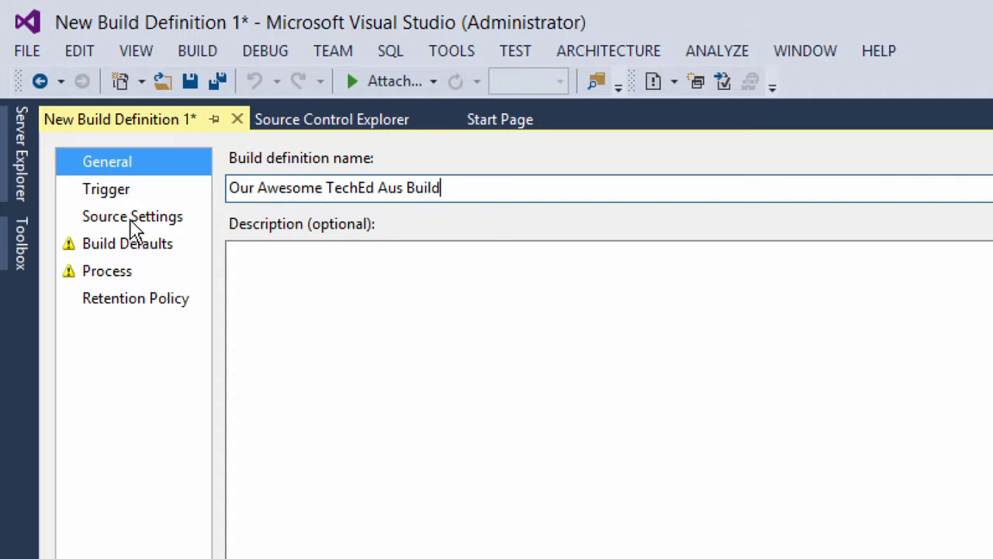
left_click(124, 246)
Set the build definition's controller to Hosted Build Controller on Build Defaults.
left_click(310, 239)
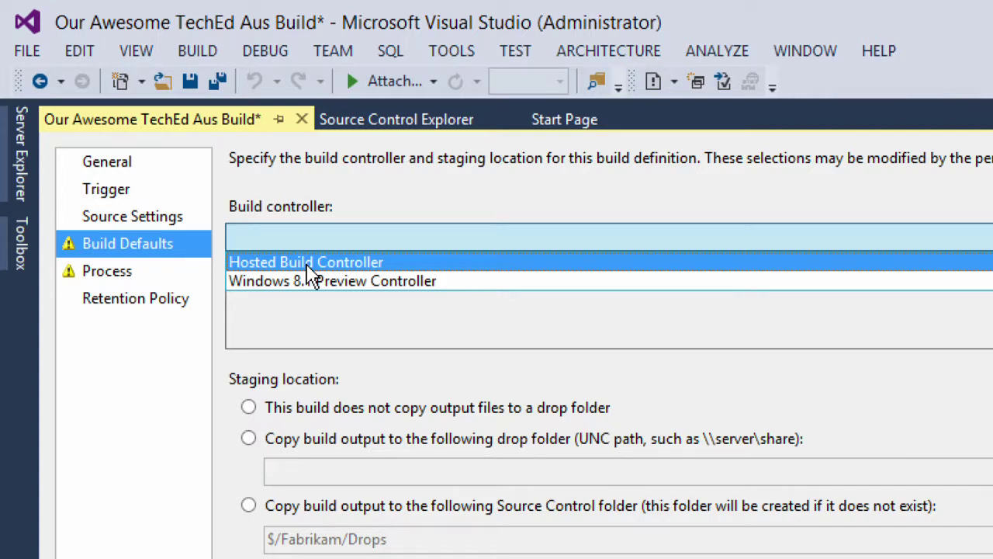
left_click(479, 406)
left_click(380, 246)
left_click(388, 264)
scroll(435, 466, "down", 4)
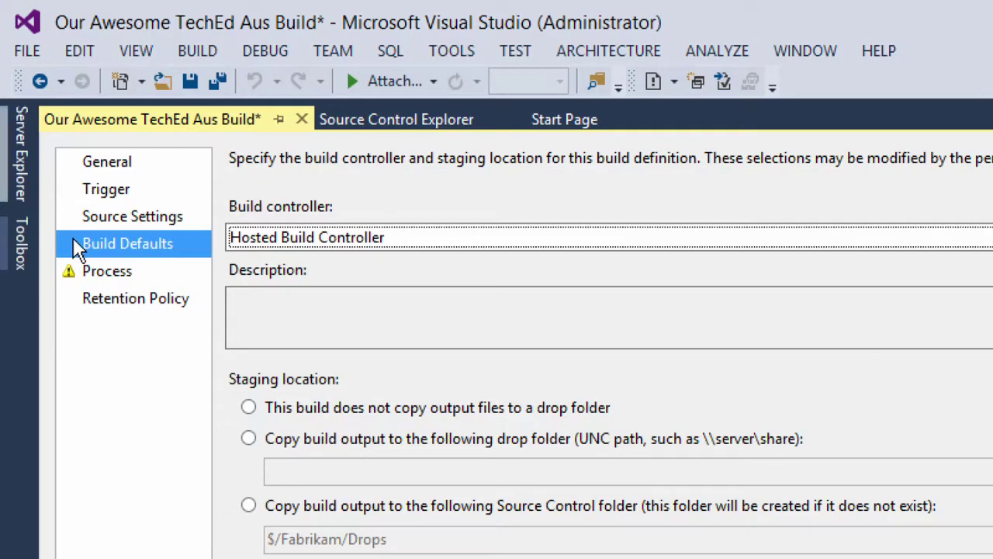
left_click(105, 309)
left_click(99, 276)
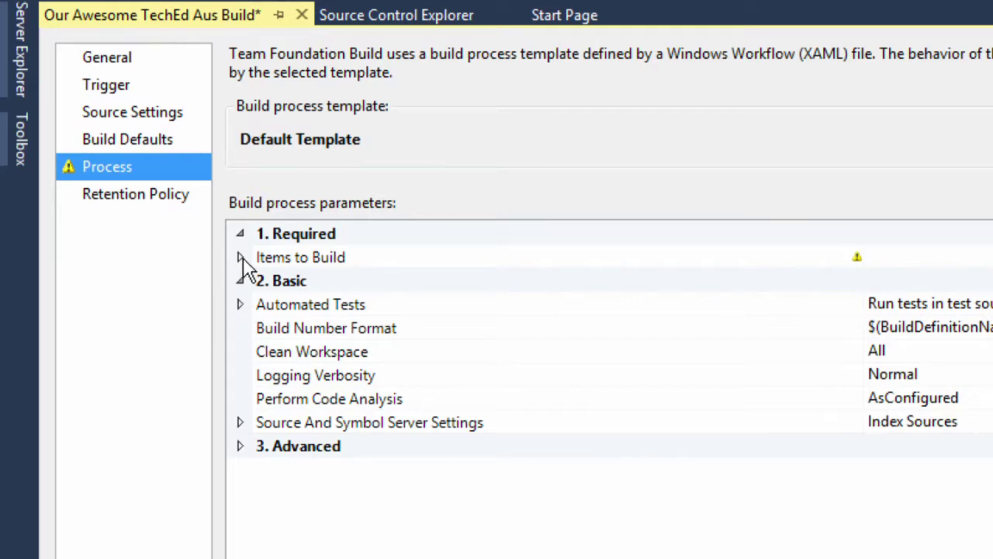
Add $/Fabrikam/Main/FabrikamFiber.CallCenter/FabrikamFiber.CallCenter.sln to Projects to Build.
left_click(241, 259)
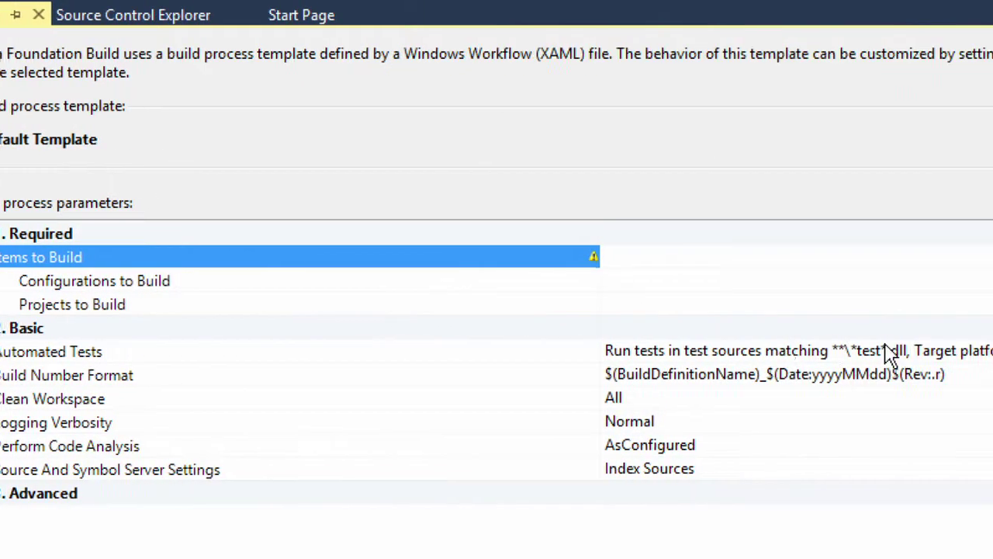
left_click(807, 307)
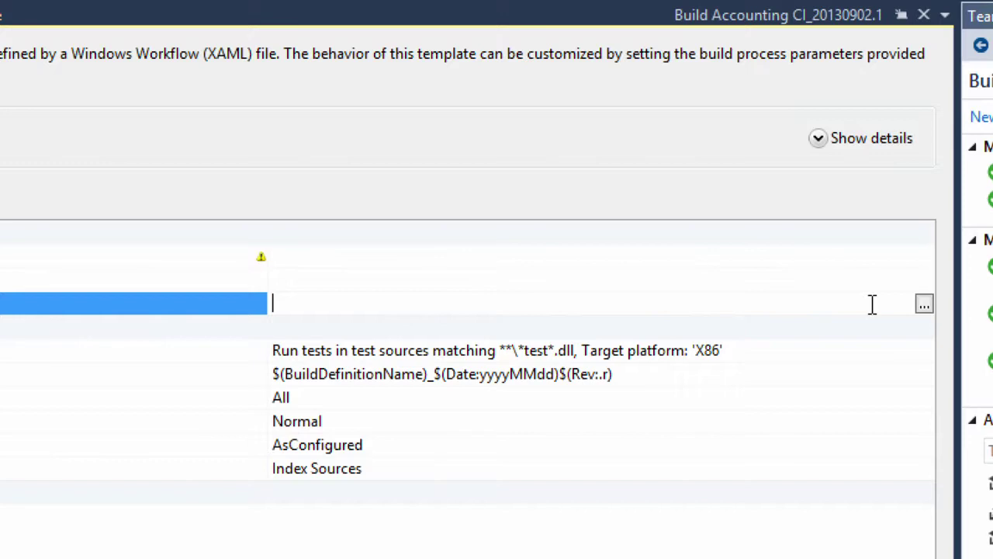
left_click(861, 306)
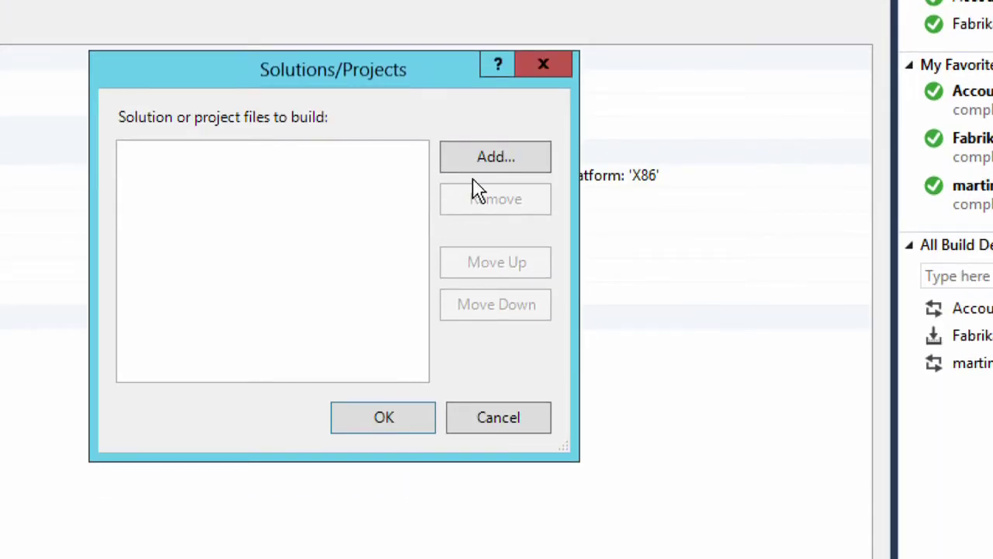
left_click(490, 323)
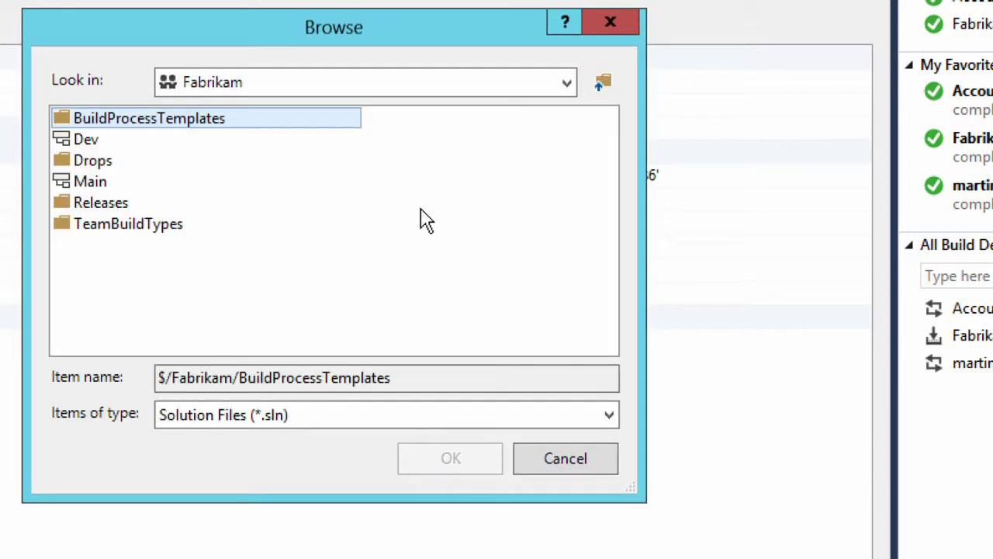
double_click(117, 183)
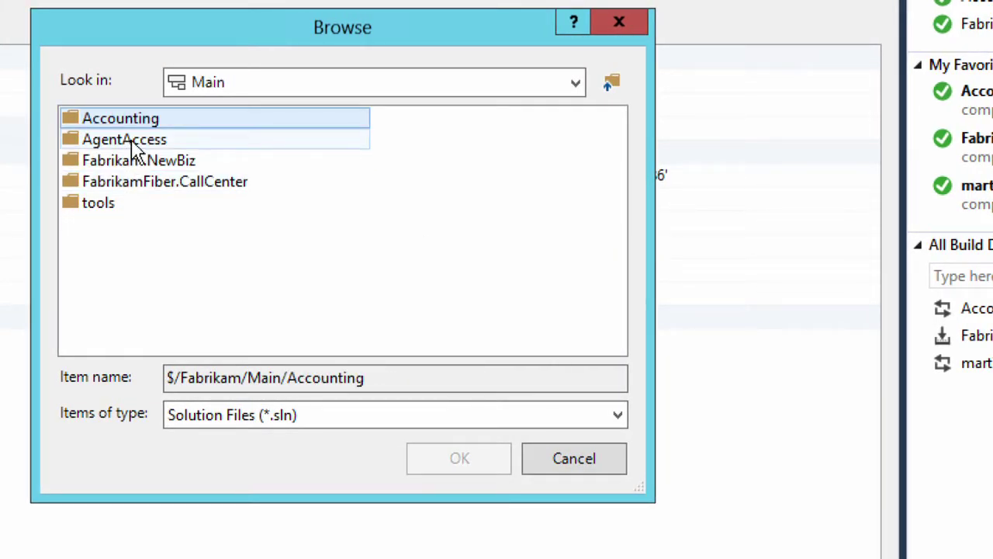
double_click(121, 185)
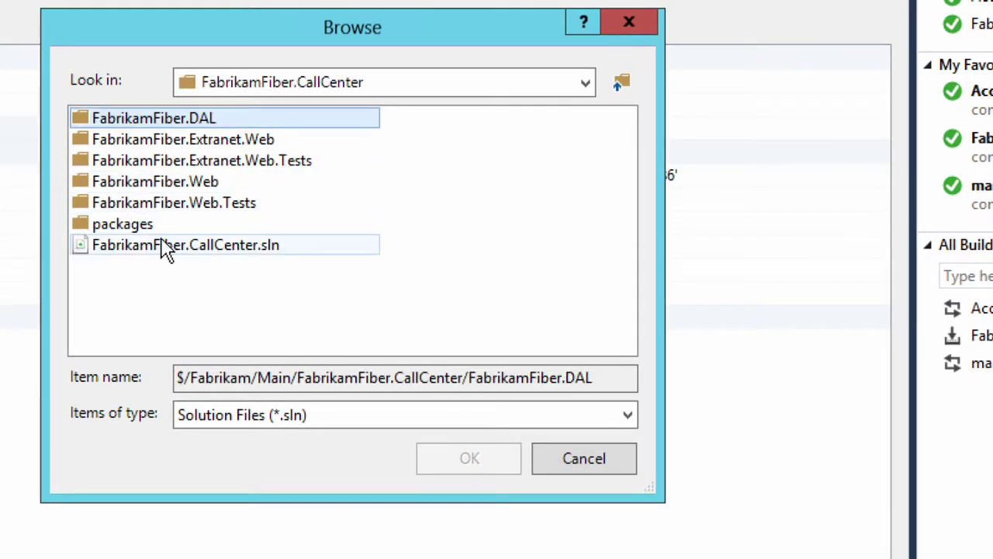
left_click(164, 247)
left_click(469, 459)
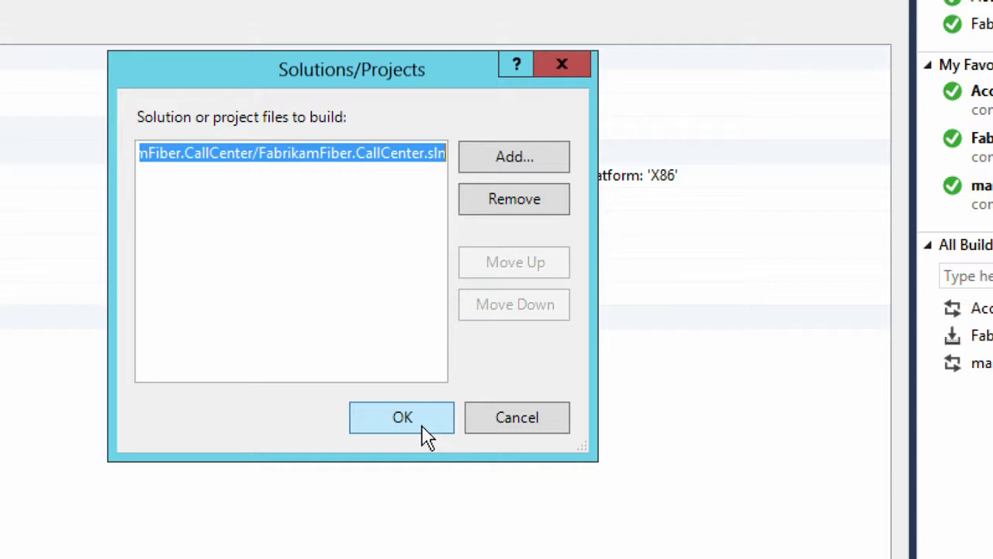
left_click(423, 426)
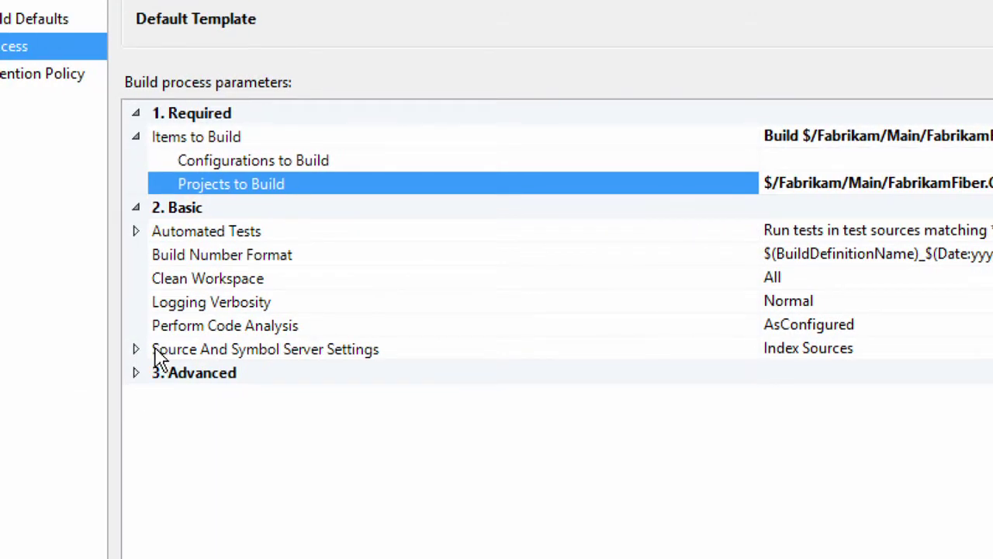
Expand Source And Symbol Server Settings and Automated Tests to show **\*test*.dll tests targeting X86.
left_click(135, 350)
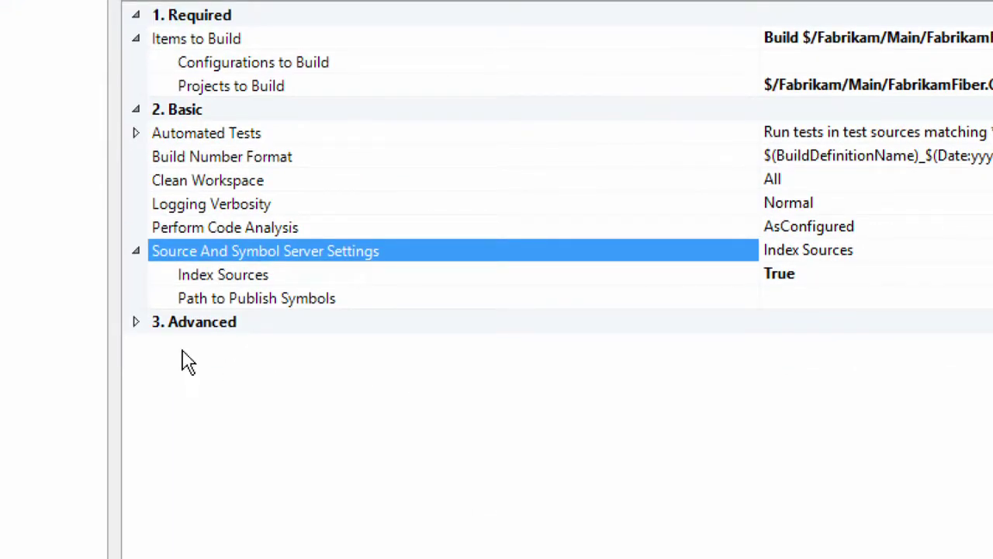
left_click(161, 326)
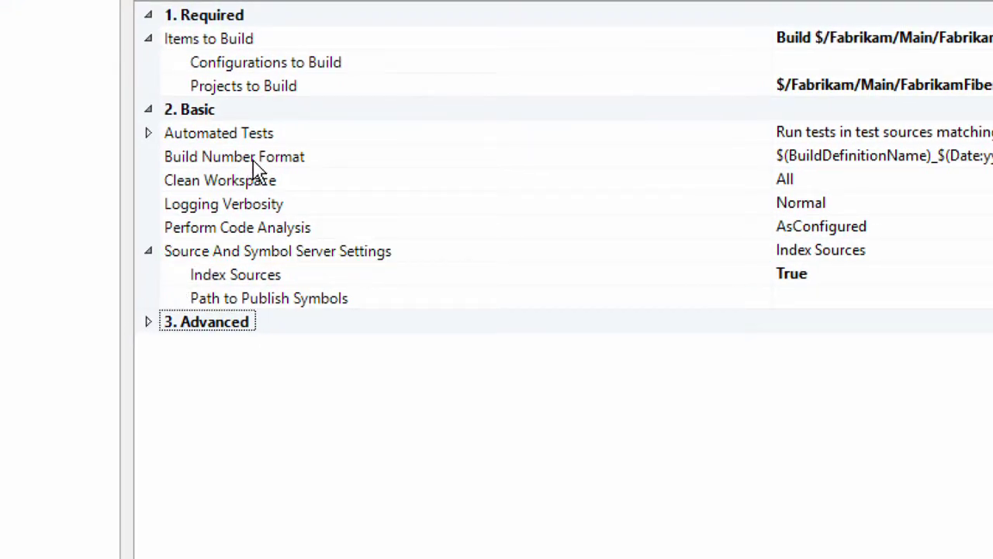
left_click(280, 140)
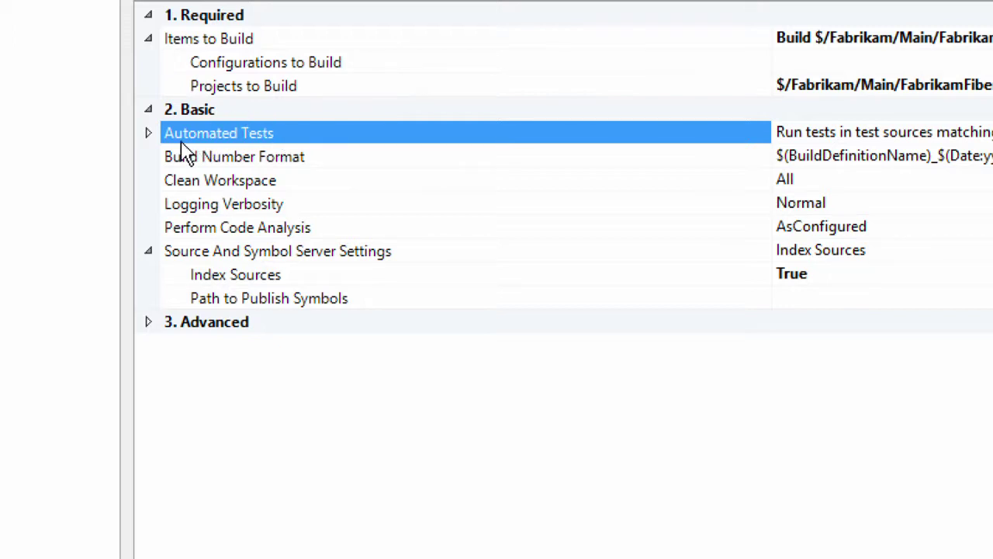
left_click(149, 134)
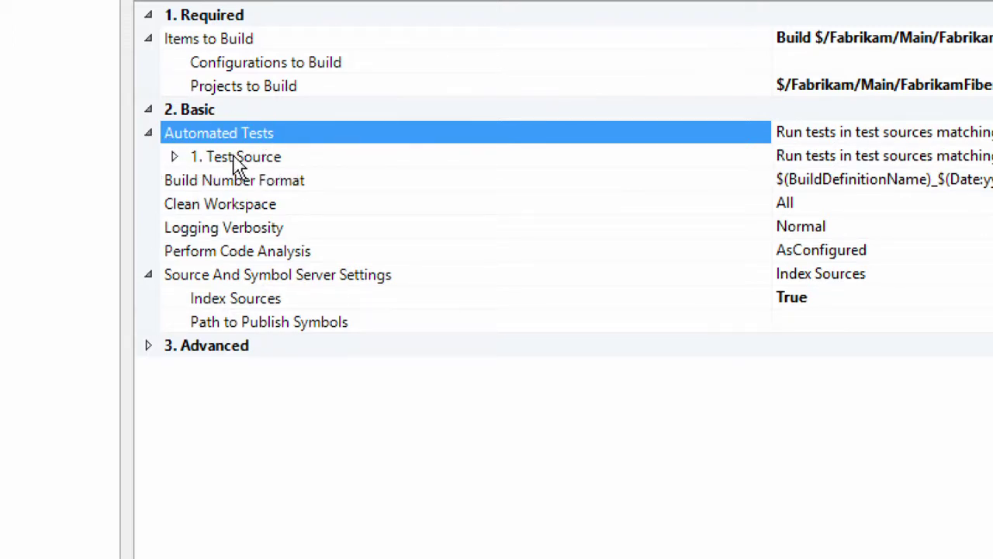
left_click(177, 157)
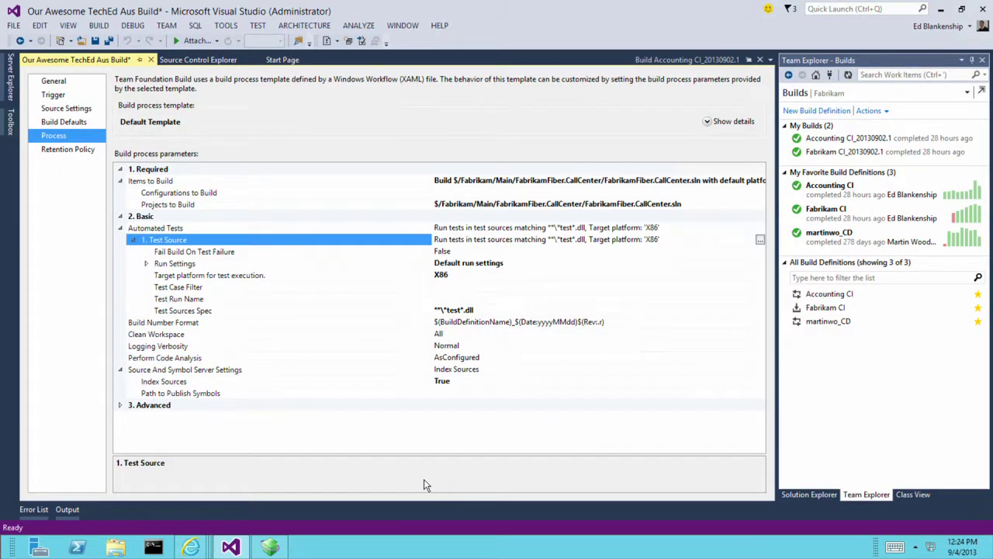
Return to web access's Build area and open the martinwo_CD build definition's builds.
mouse_move(208, 550)
left_click(425, 510)
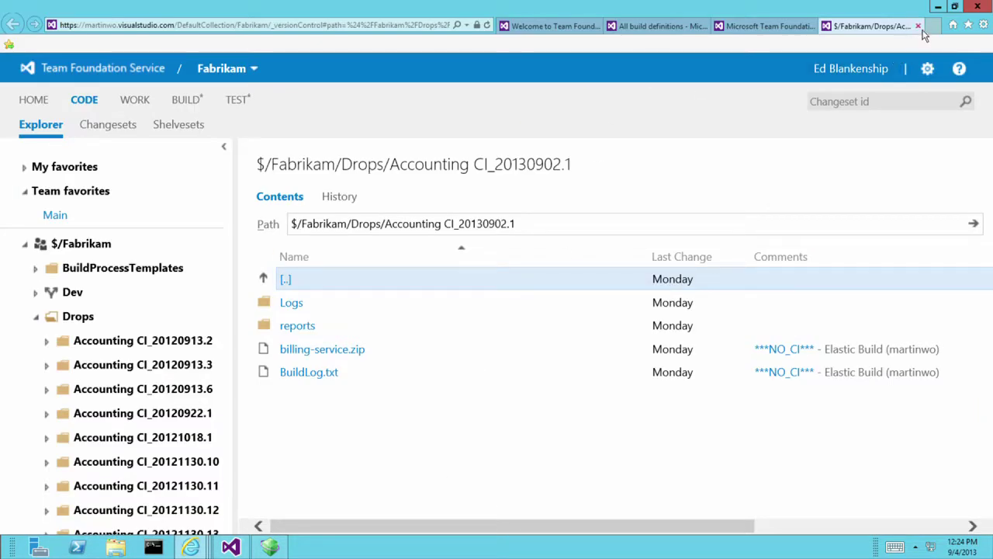
left_click(174, 101)
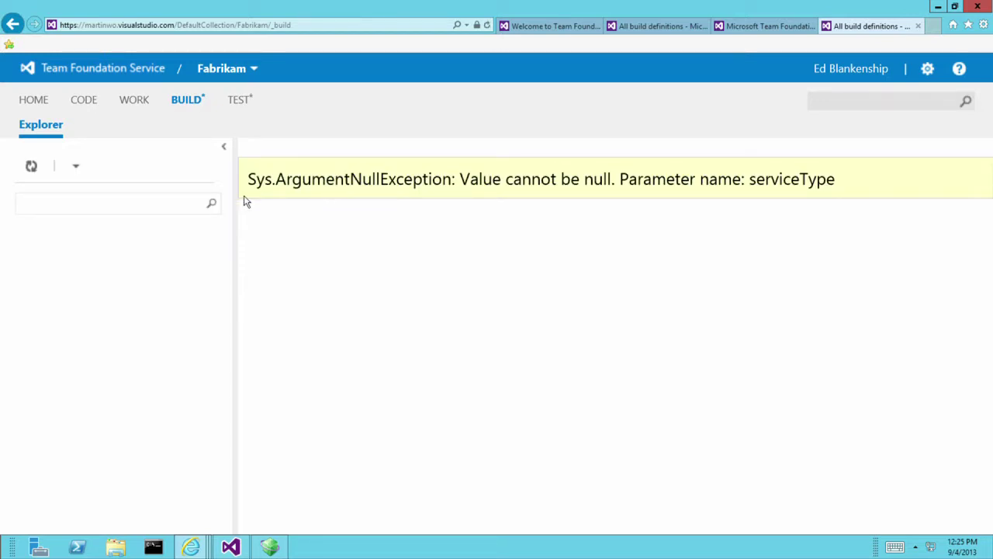
left_click(187, 101)
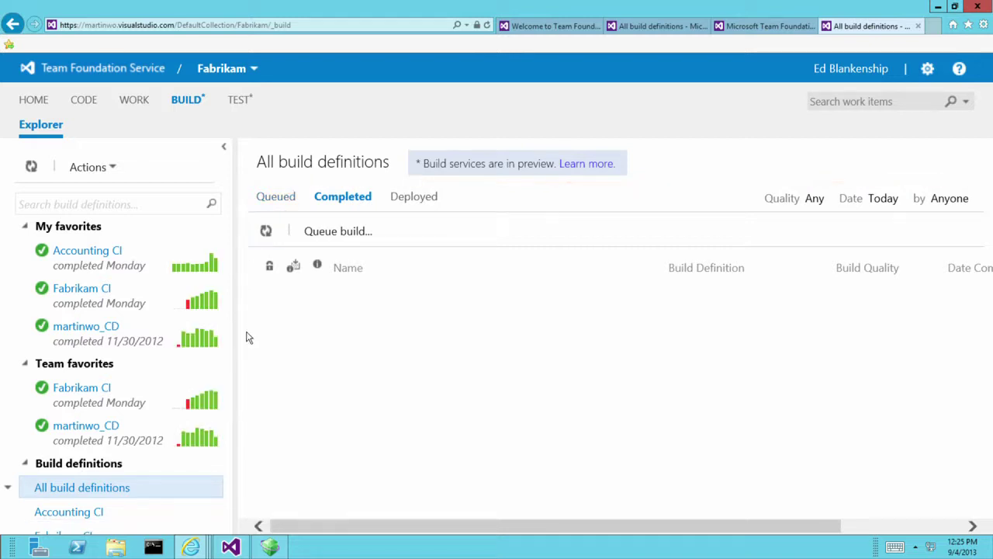
left_click(186, 329)
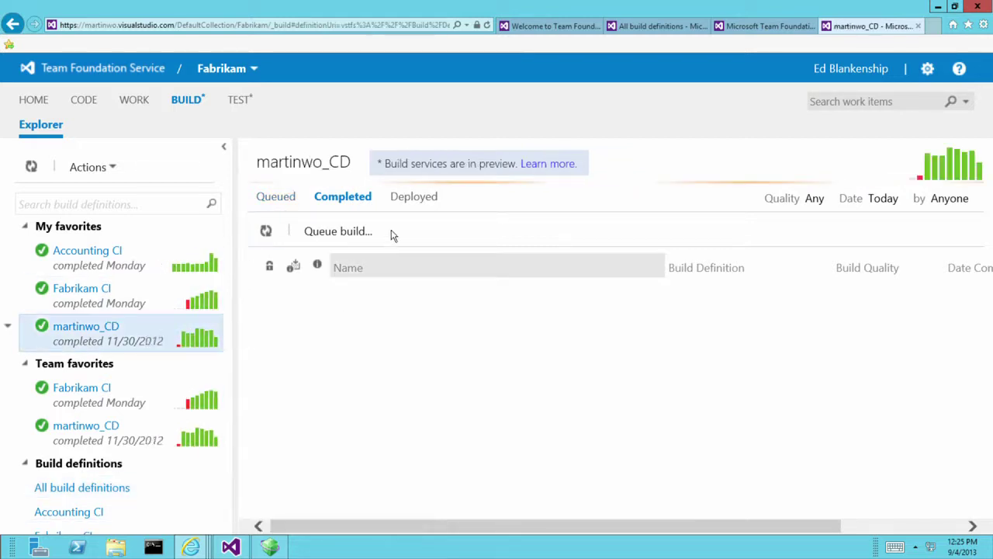
Show martinwo_CD's Deployed builds with the Date filter set to Any.
left_click(431, 206)
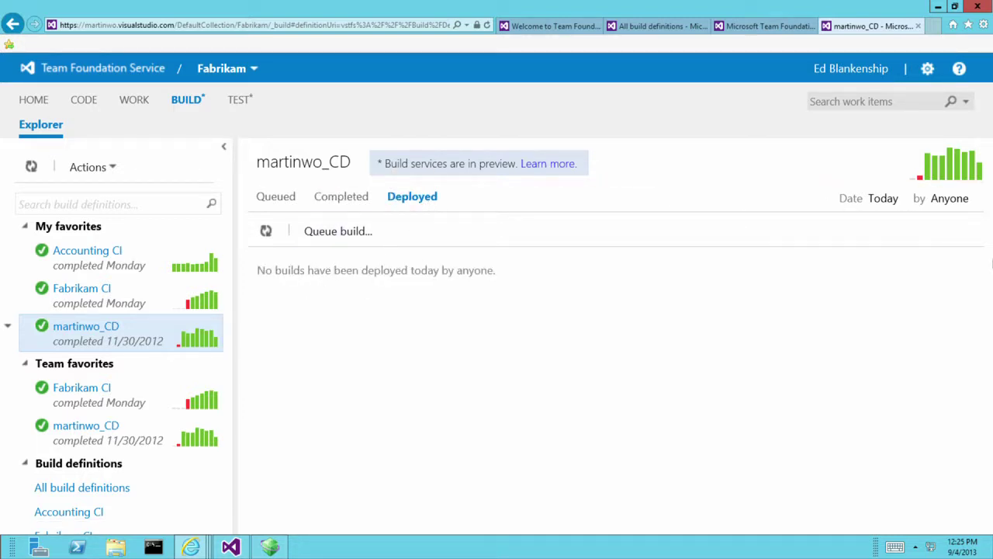
left_click(887, 204)
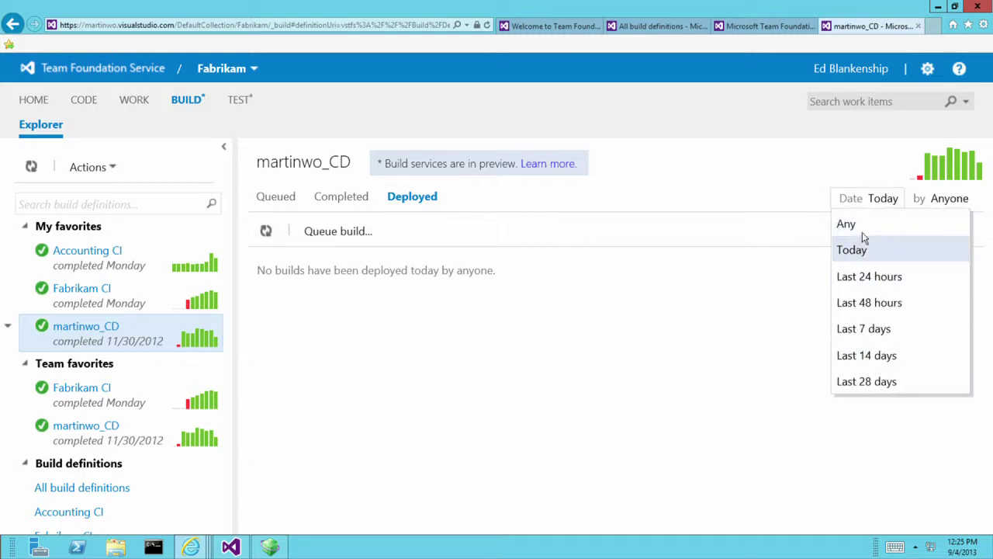
left_click(863, 232)
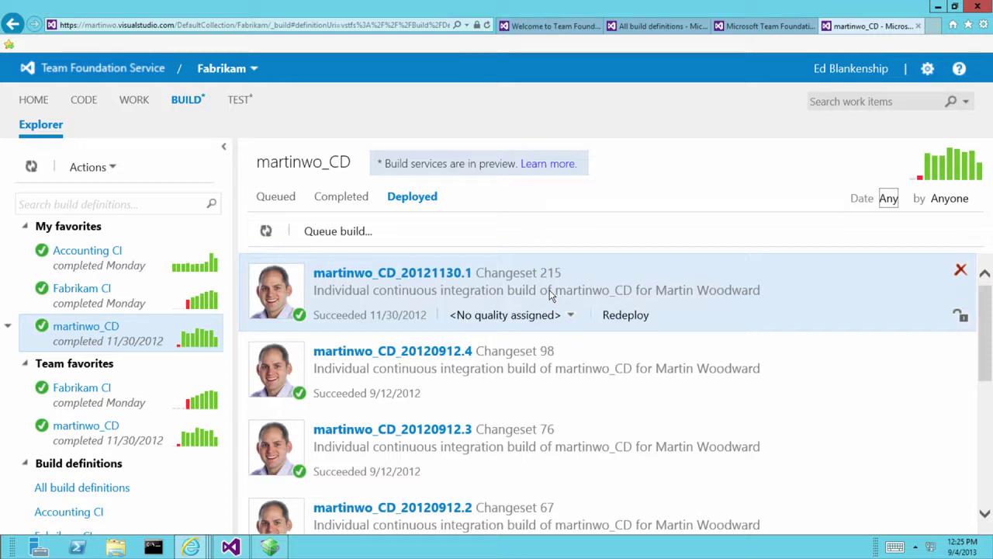
Load manage.windowsazure.com in a new tab and list the WEB SITES.
left_click(932, 26)
type("manage.windows.")
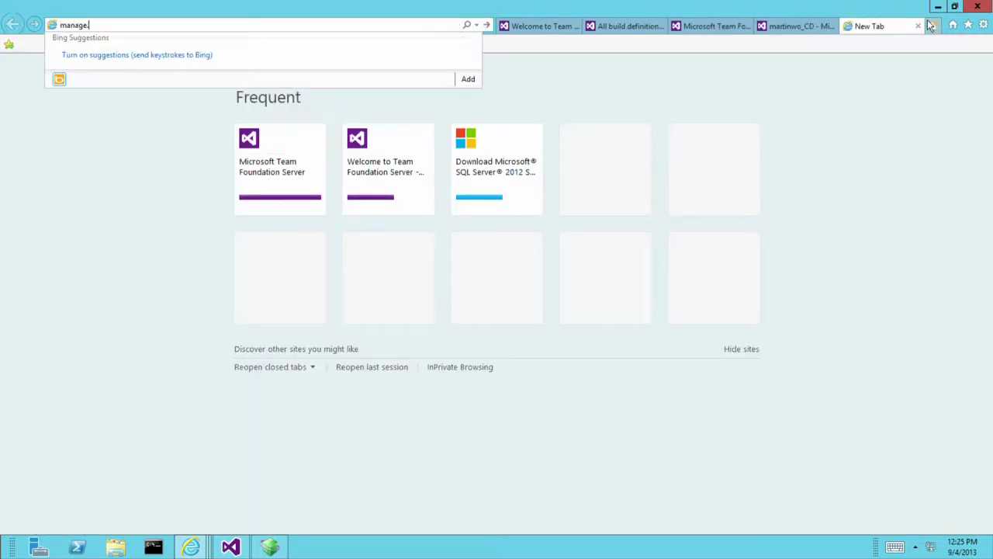
key("BackSpace")
key("BackSpace")
type("ure.com")
key("Return")
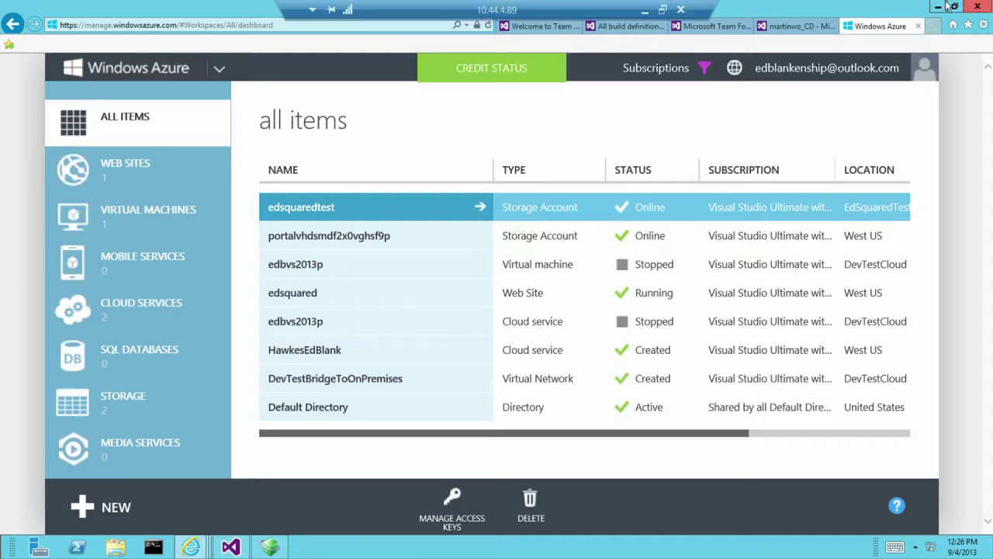
left_click(411, 203)
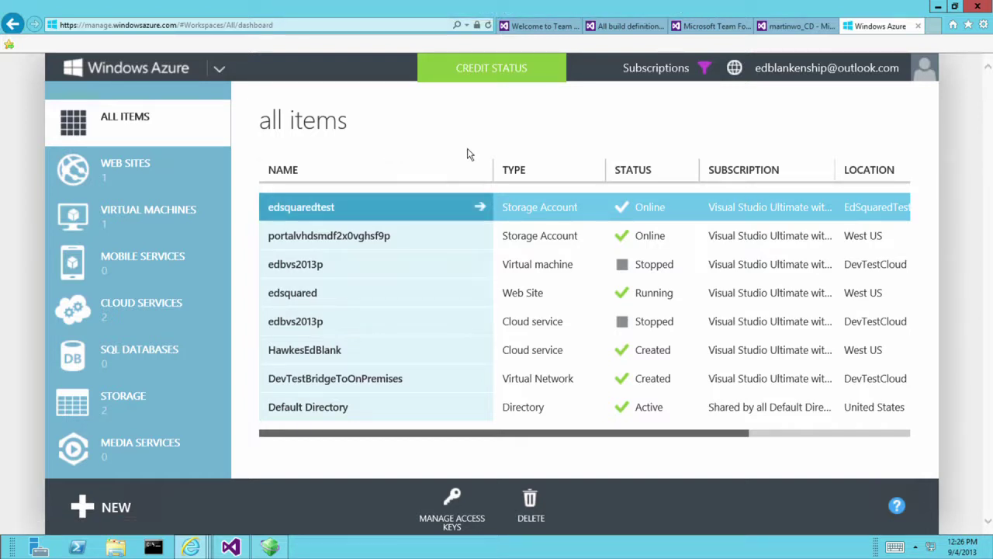
left_click(150, 178)
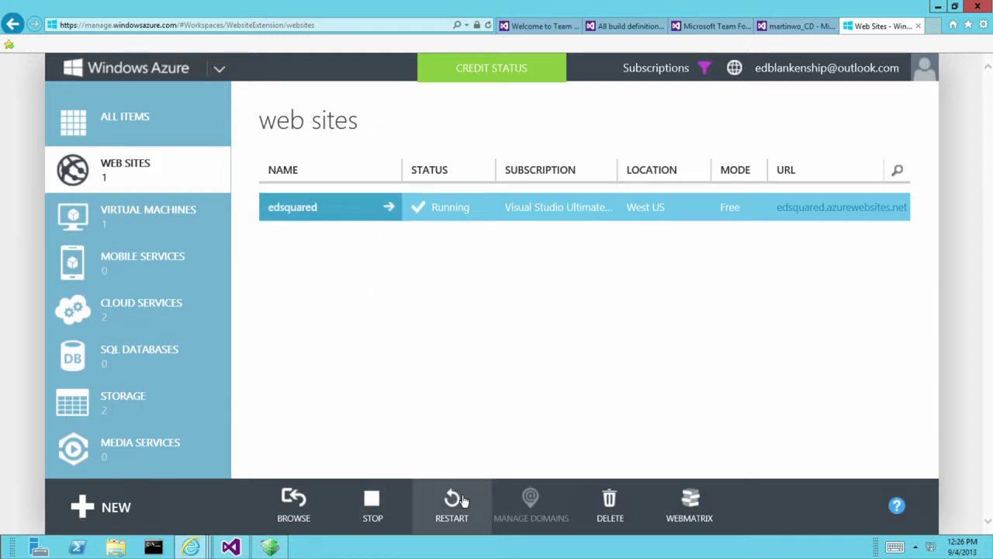
Quick-create a web site with URL techedaustfservice in the West US region.
left_click(124, 509)
left_click(151, 144)
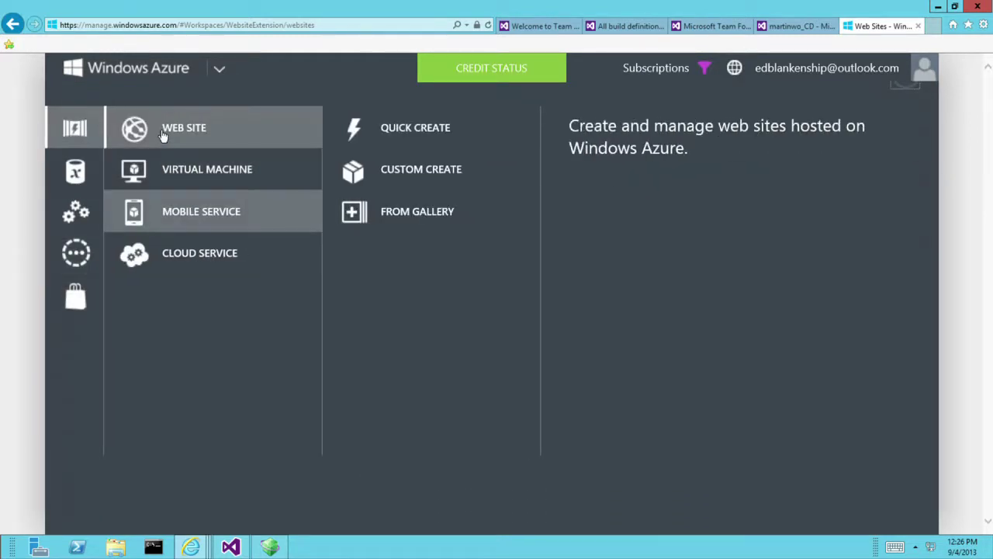
left_click(415, 128)
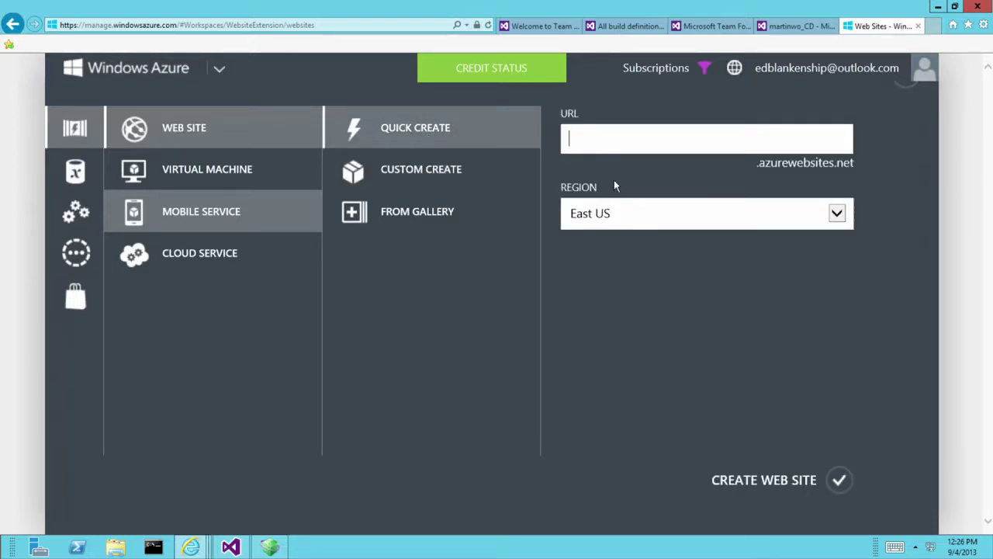
left_click(619, 213)
left_click(593, 262)
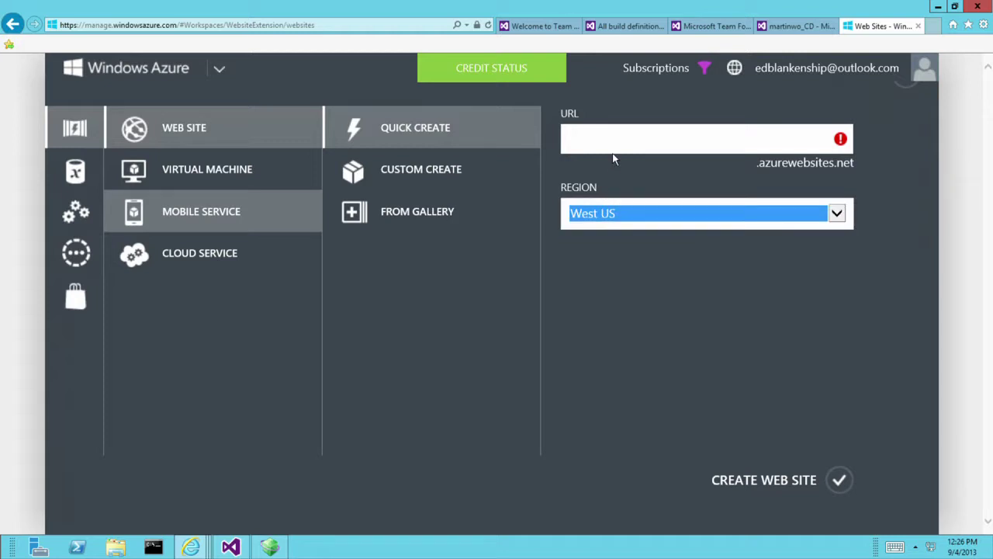
left_click(619, 142)
type("t")
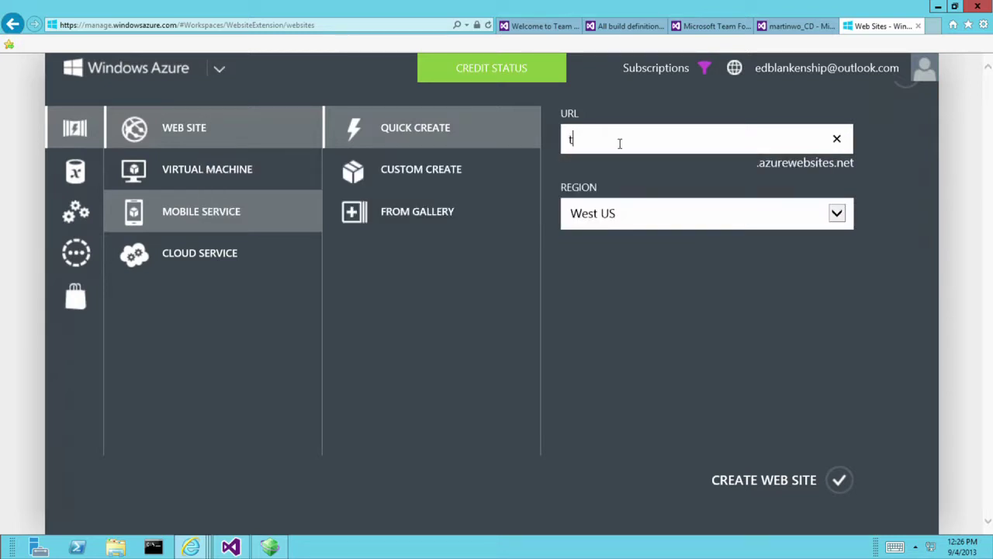
type("echedaustfservice")
left_click(839, 480)
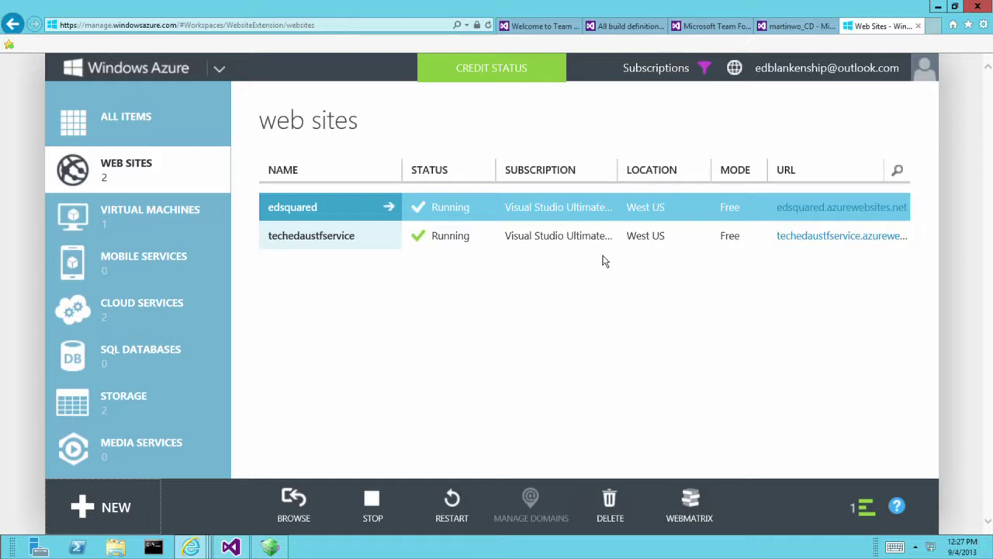
From the techedaustfservice dashboard, start Set up deployment from source control.
left_click(389, 235)
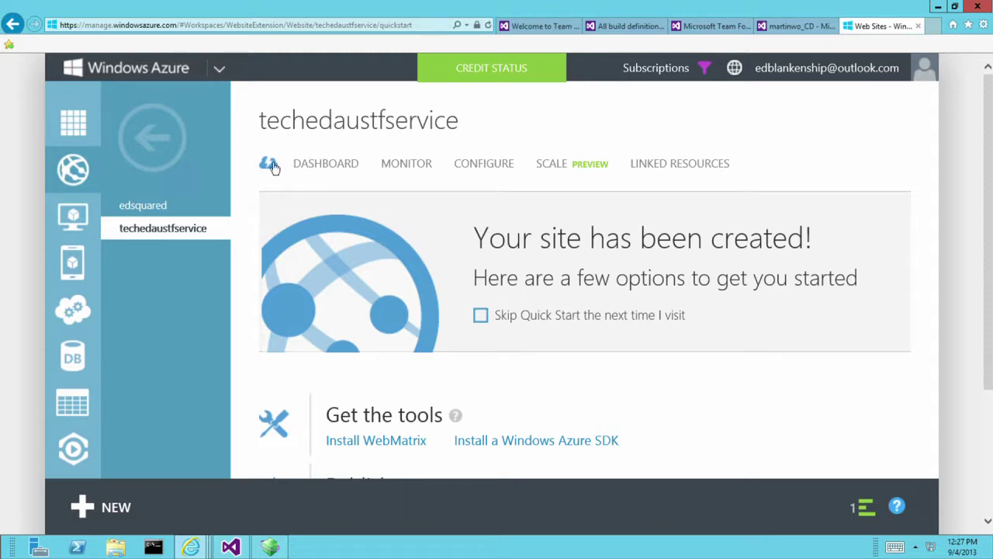
left_click(316, 171)
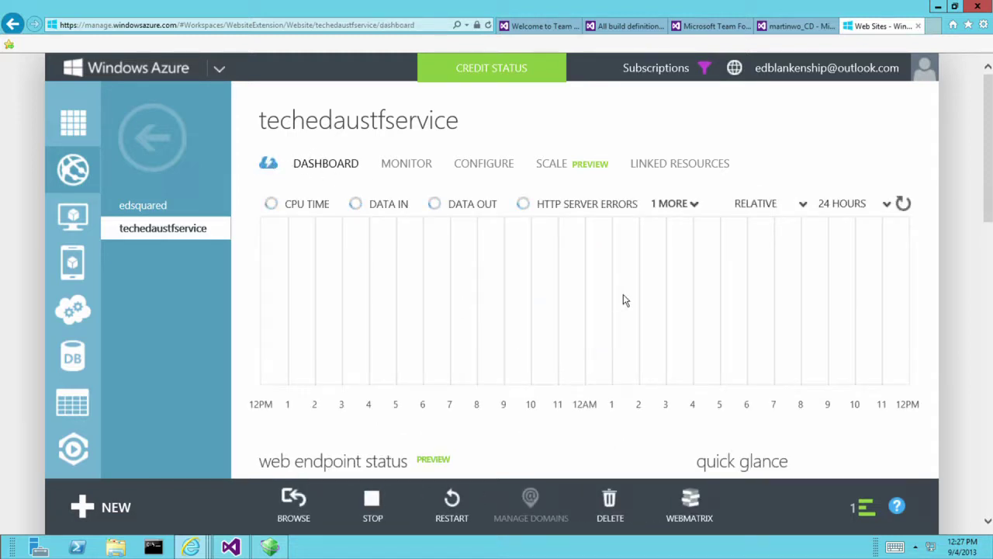
scroll(745, 357, "down", 7)
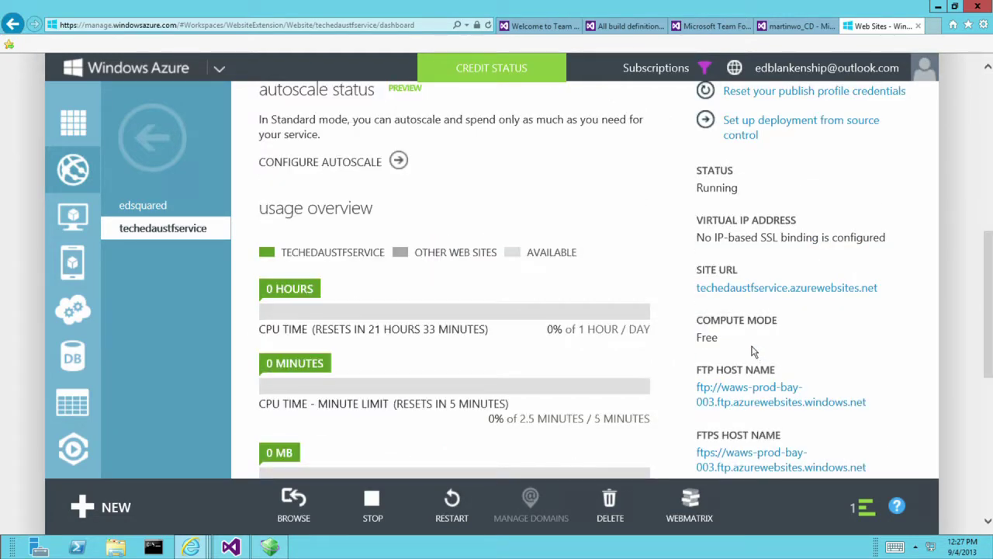
scroll(751, 351, "up", 3)
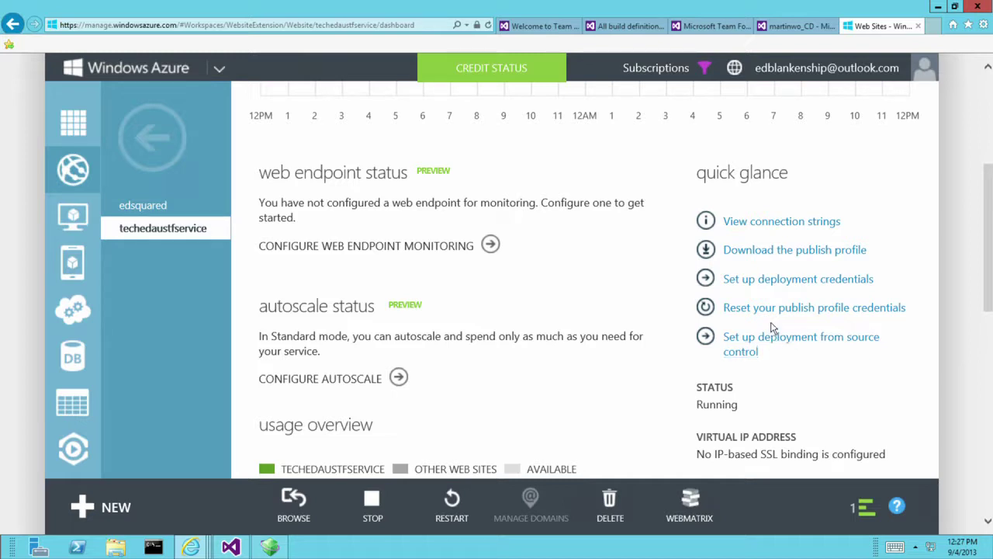
left_click(774, 350)
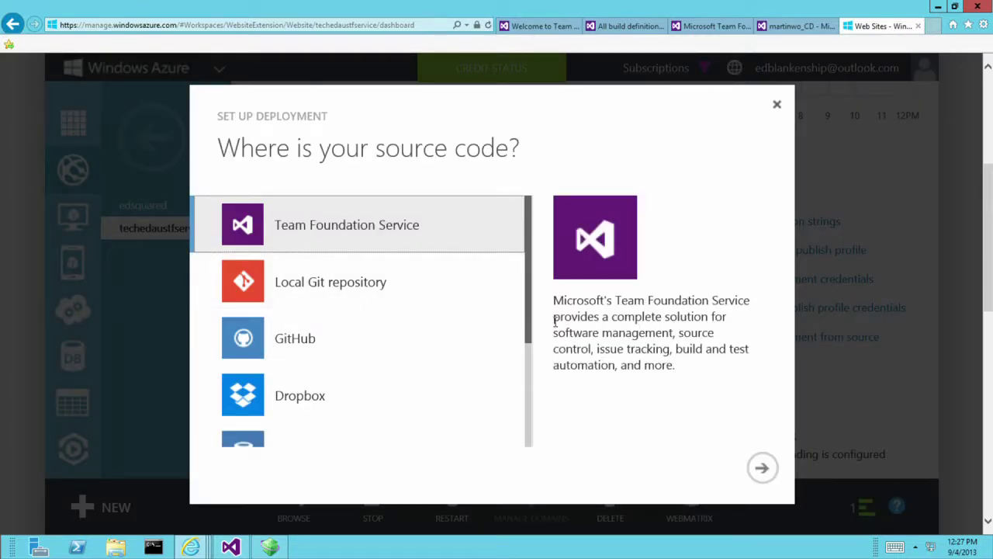
Authorize Team Foundation Service with the TFS account name and link the Fabrikam repository.
left_click(762, 467)
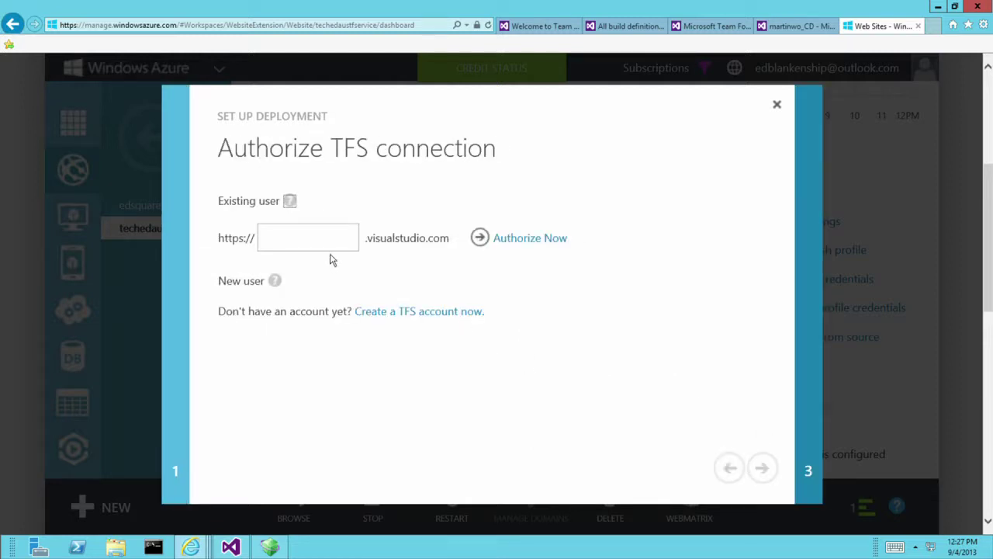
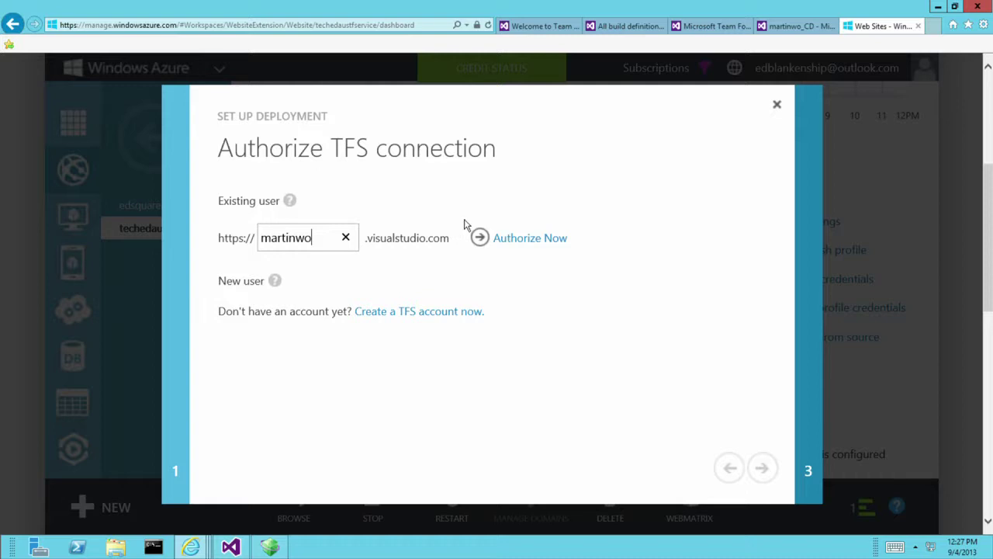
left_click(526, 243)
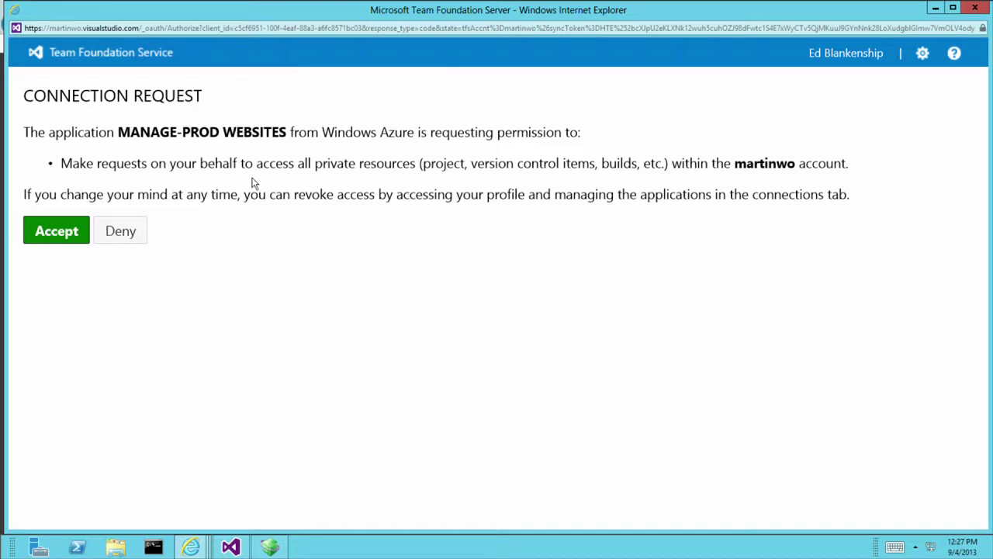
left_click(70, 234)
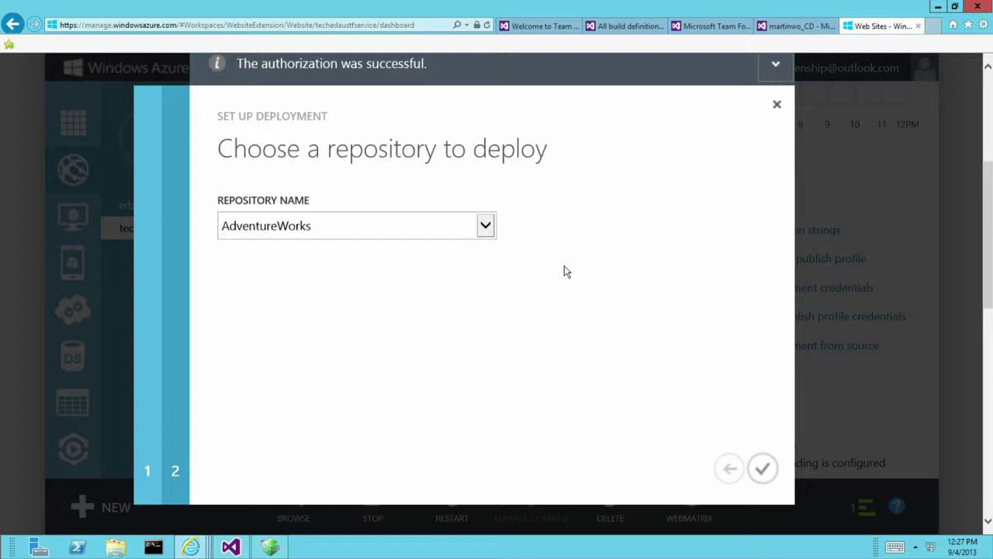
left_click(359, 230)
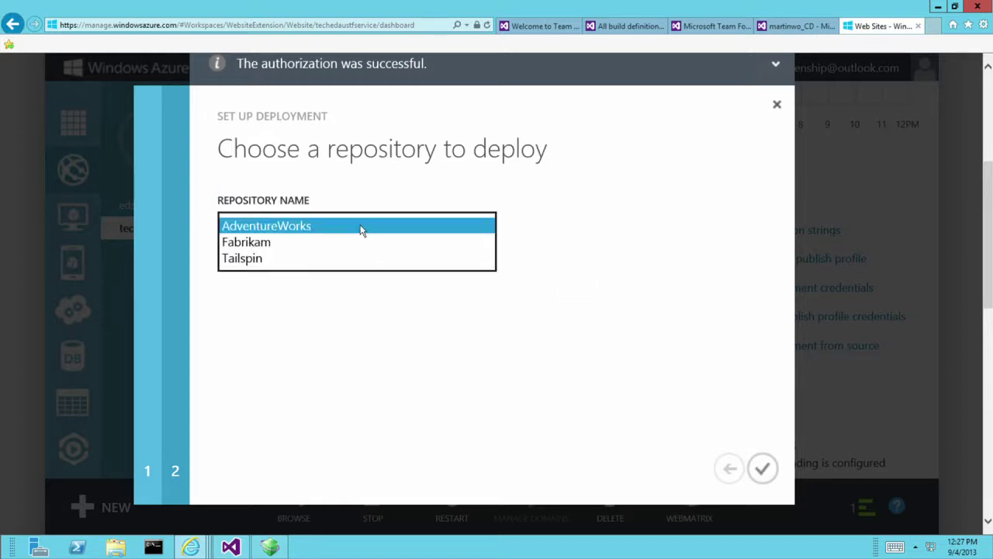
left_click(347, 245)
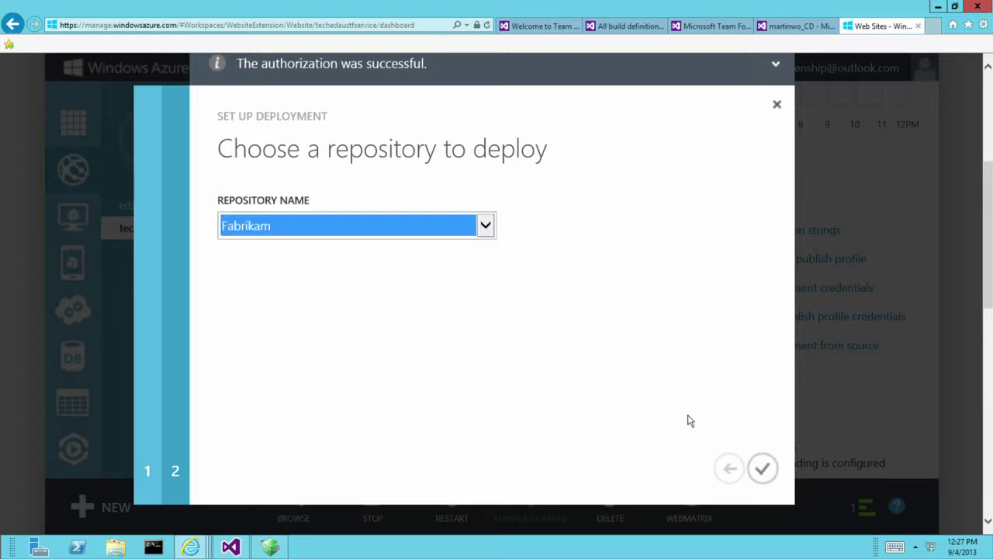
left_click(760, 468)
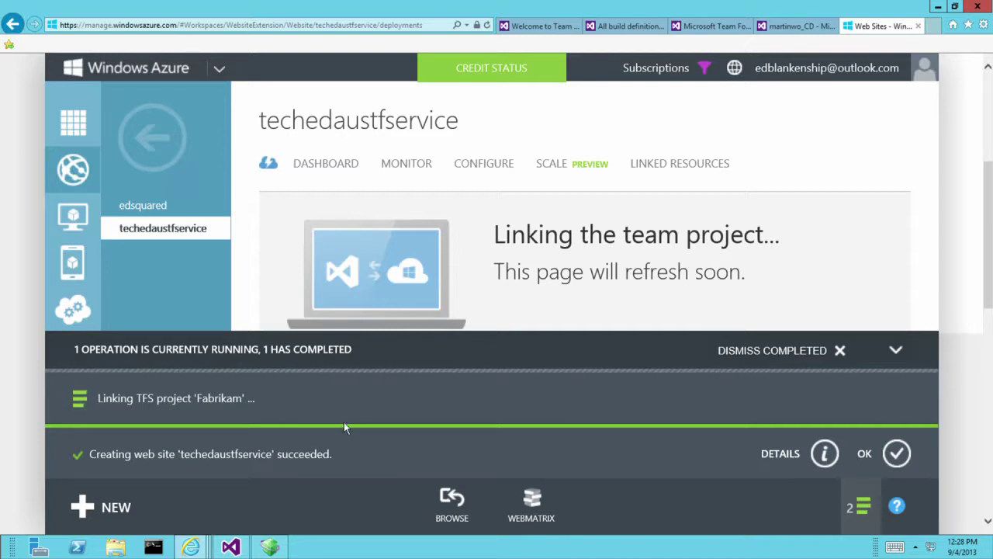
Dismiss completed notifications and review the Deployments page listing the linked TFS server URL.
left_click(840, 352)
scroll(671, 389, "down", 2)
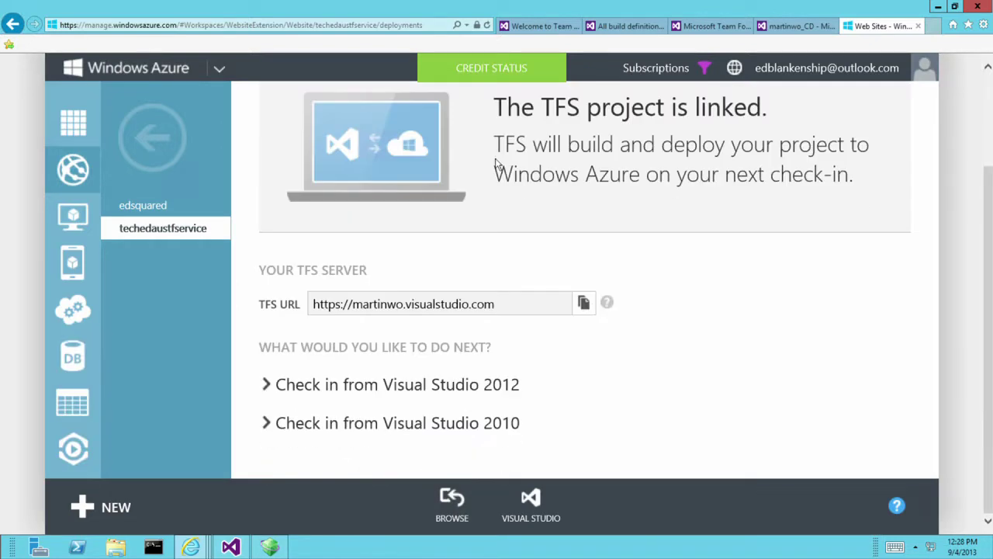
scroll(531, 217, "up", 2)
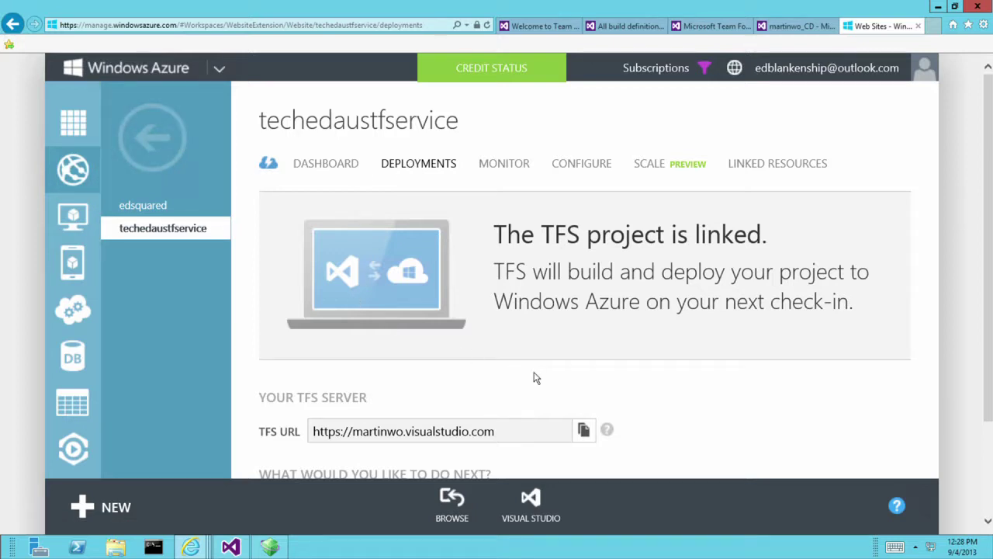
Refresh Team Explorer Builds and edit the new techedaustfservice_CD build definition.
left_click(231, 546)
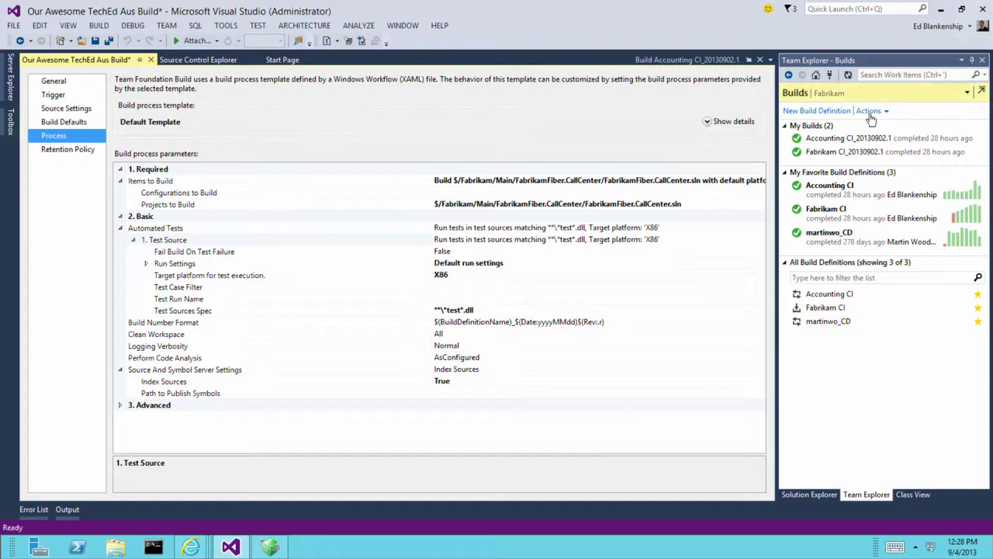
left_click(848, 75)
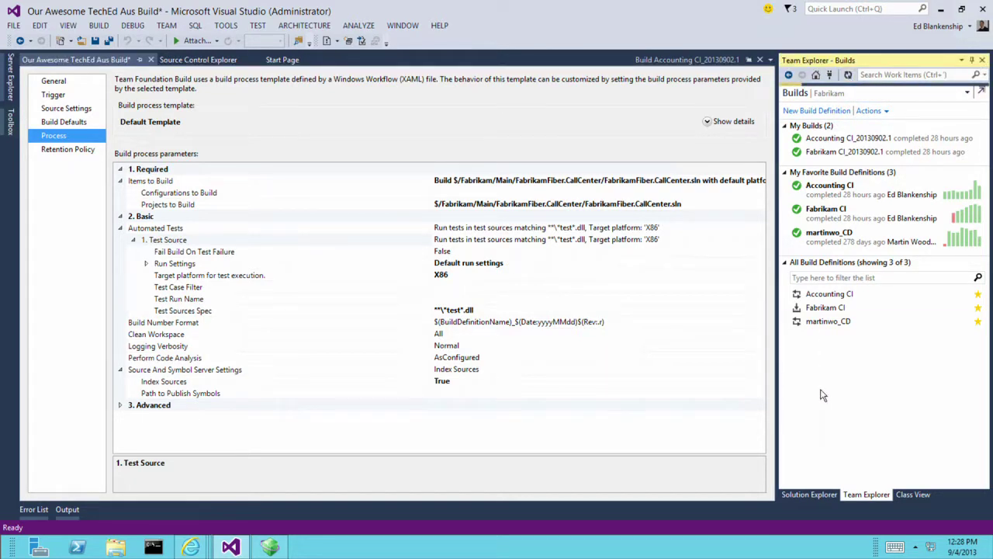
left_click(844, 336)
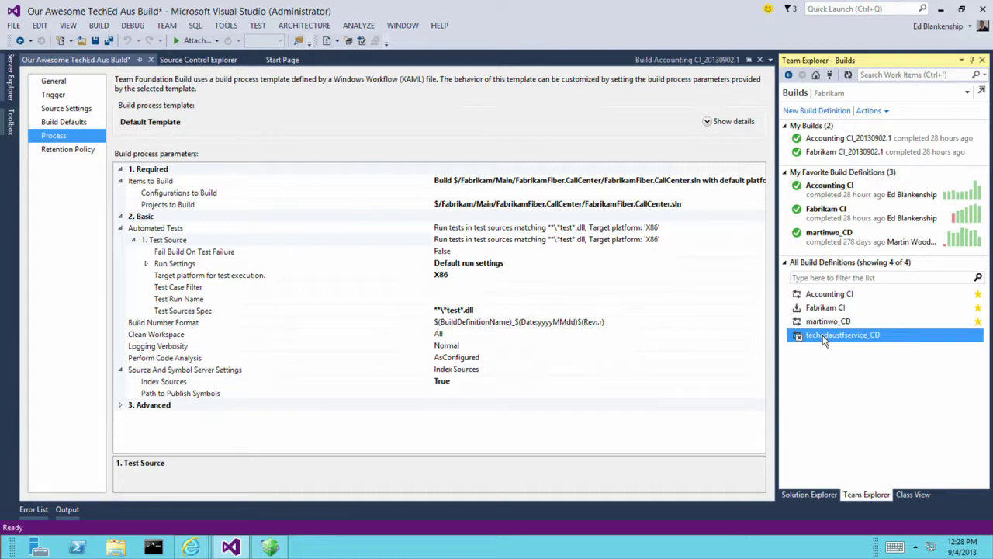
right_click(824, 342)
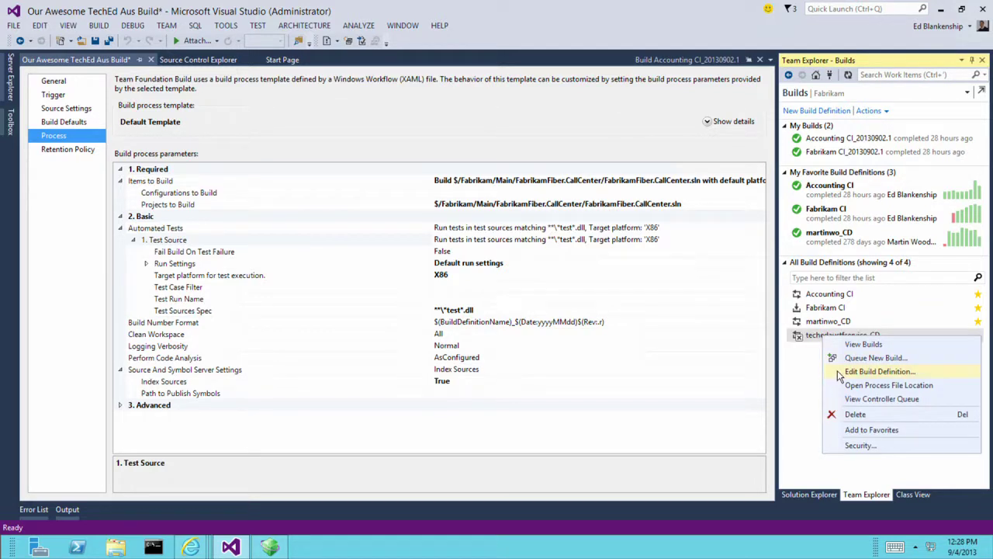
left_click(840, 375)
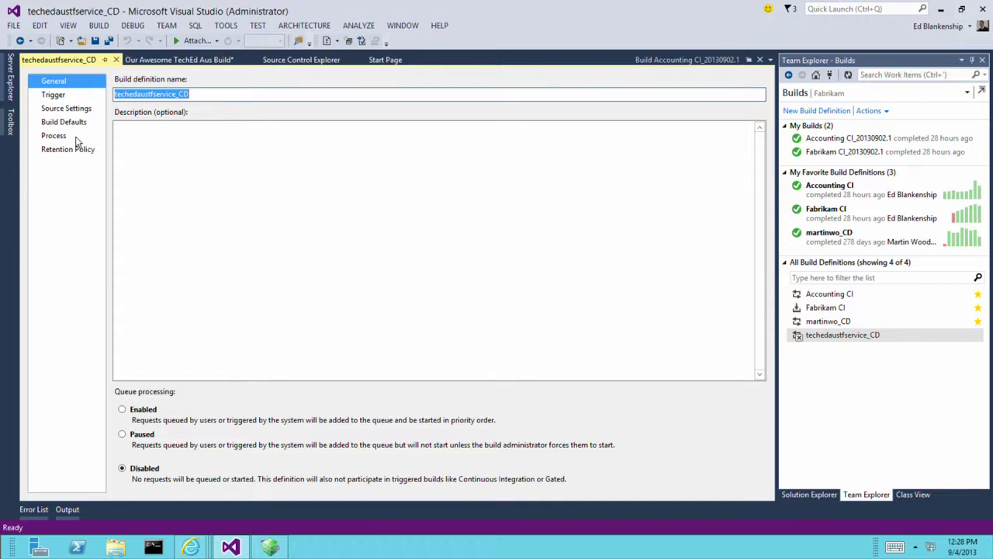
Show the Process parameters and select Solution To Build, which still needs input.
left_click(77, 138)
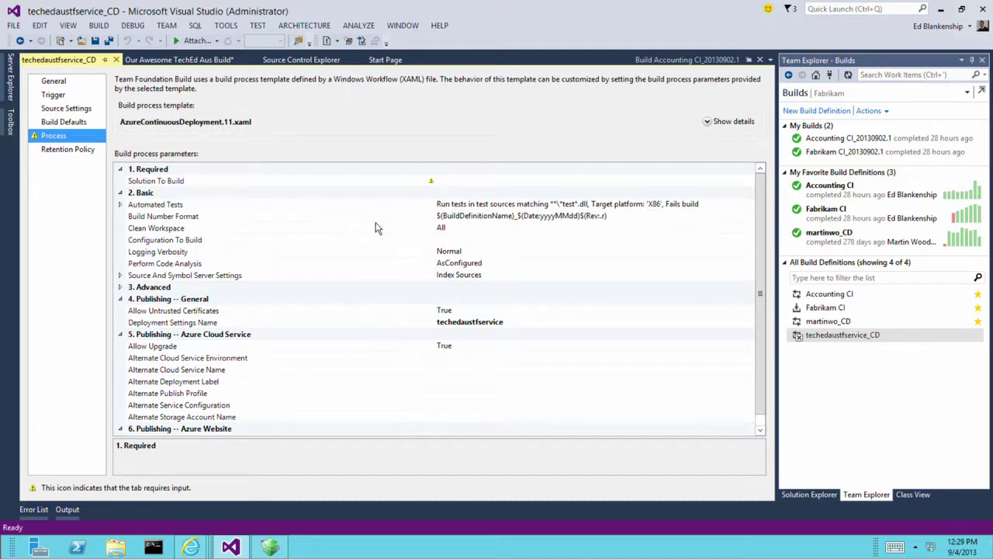
left_click(512, 181)
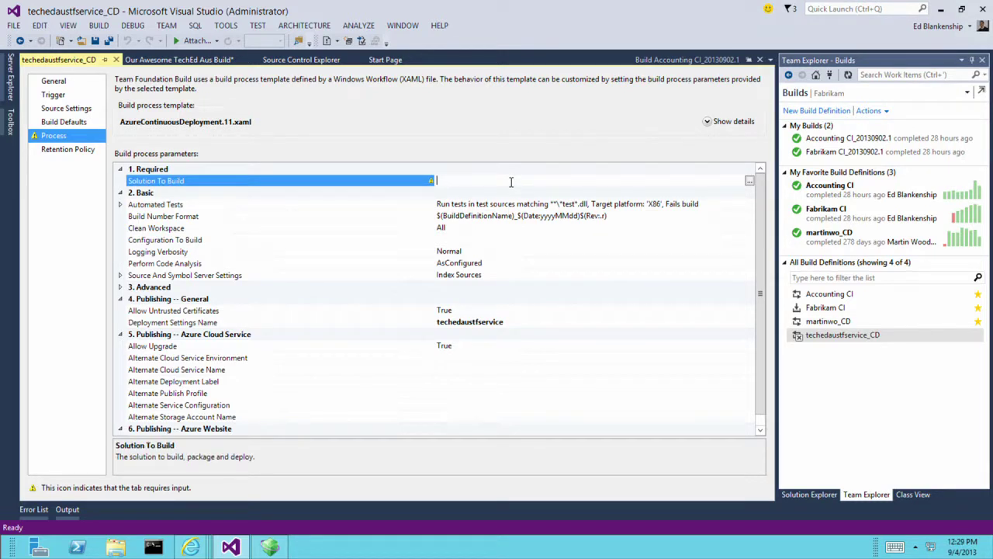
scroll(316, 271, "down", 1)
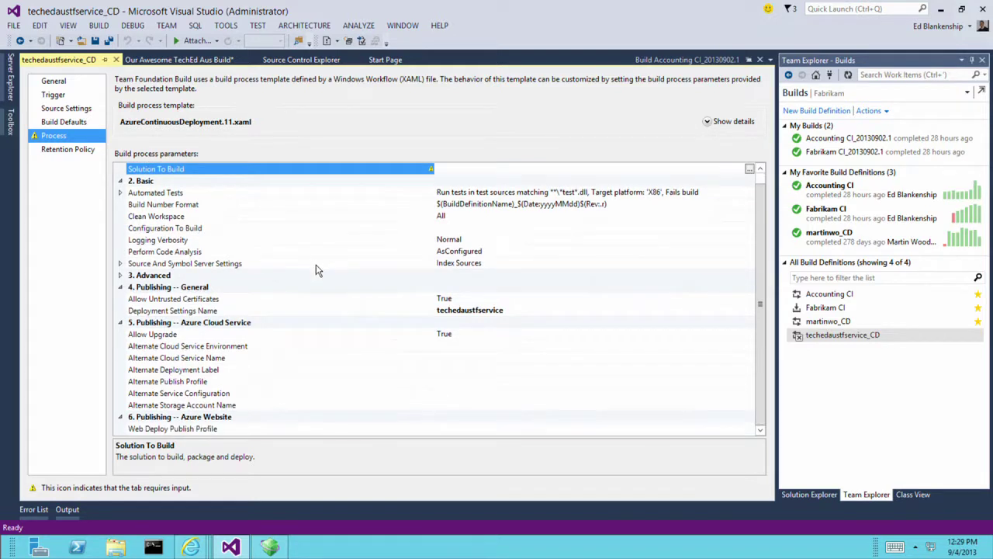
scroll(321, 283, "up", 1)
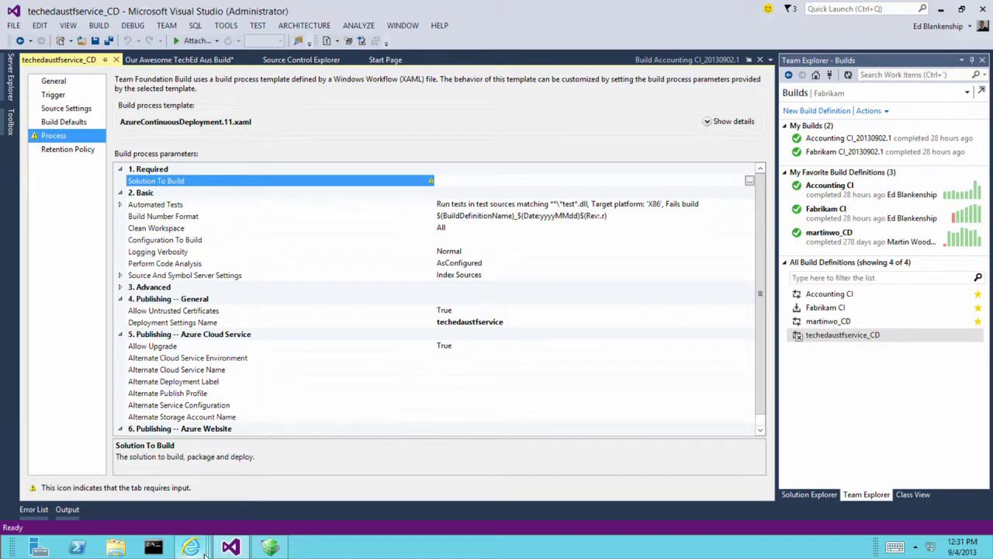
Bring the Windows Azure portal forward, list ALL ITEMS, and open a fresh browser tab.
left_click(191, 548)
left_click(584, 475)
left_click(74, 125)
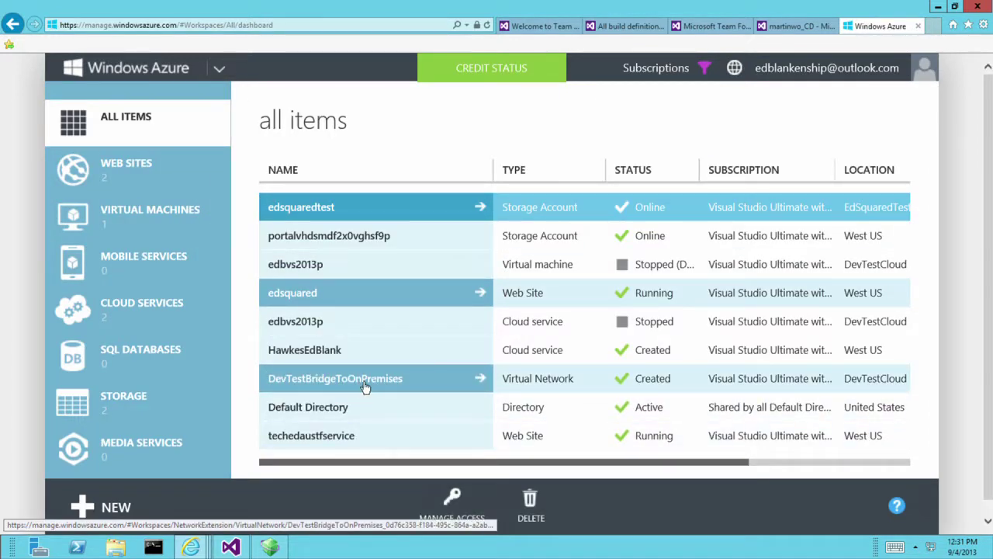
left_click(528, 378)
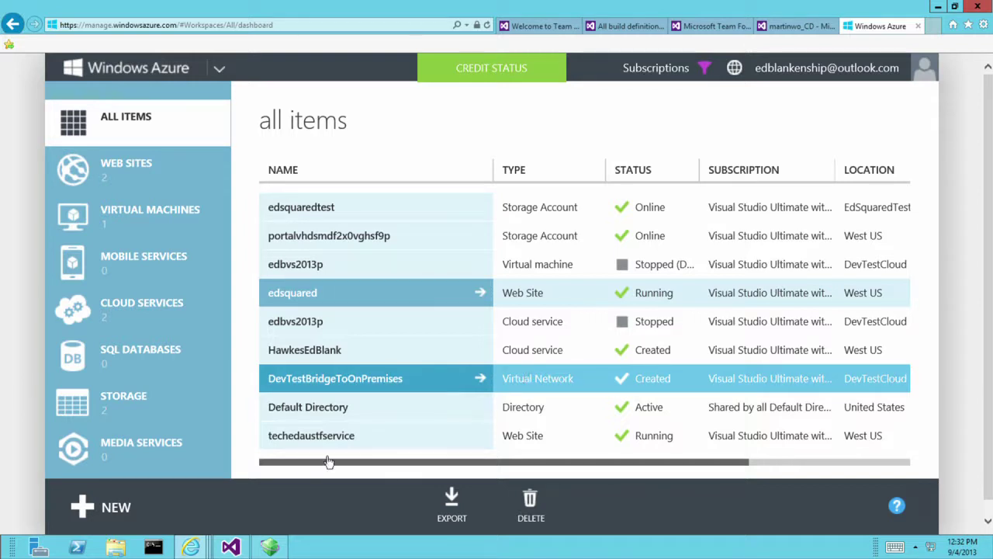
left_click(934, 25)
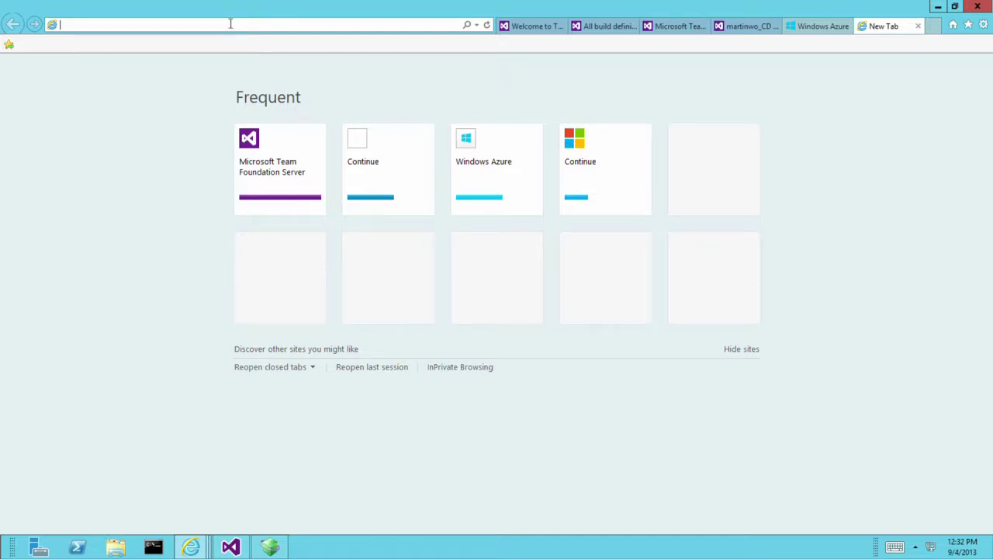
Load tfs.visualstudio.com/learn to show the Team Foundation Service Get Started page.
type("tfs.visualst.duio")
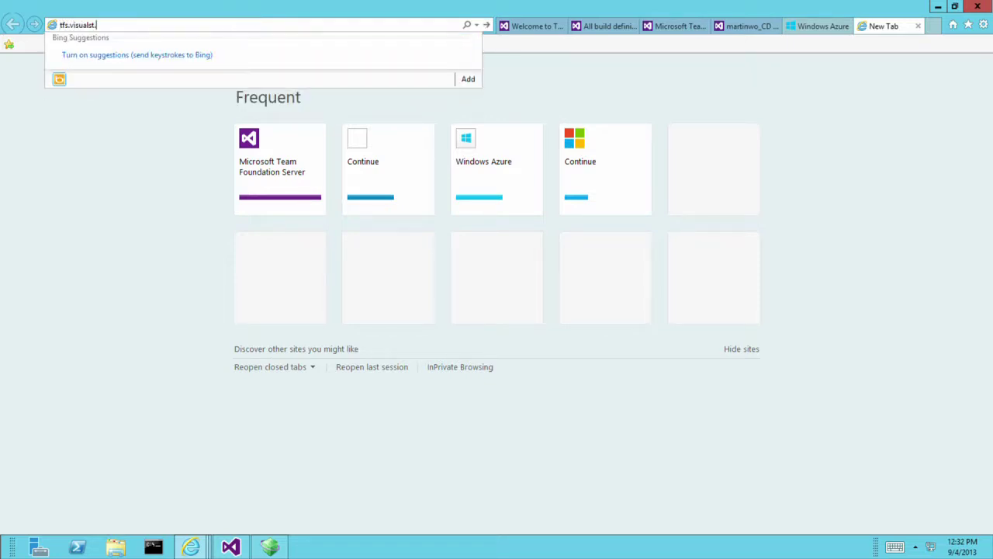
key("BackSpace")
key("BackSpace")
key("BackSpace")
key("BackSpace")
key("BackSpace")
type("udio.com/learn")
key("Return")
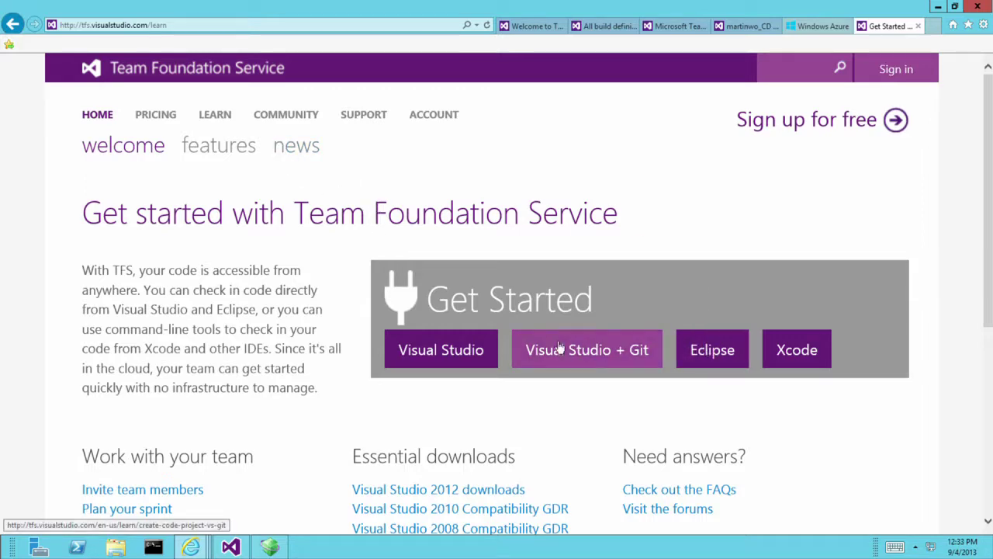
Go from the Team Foundation Service features page through Learn and the cloud builds guide to the Hosted build controller article.
scroll(547, 350, "down", 3)
scroll(432, 248, "up", 3)
left_click(231, 153)
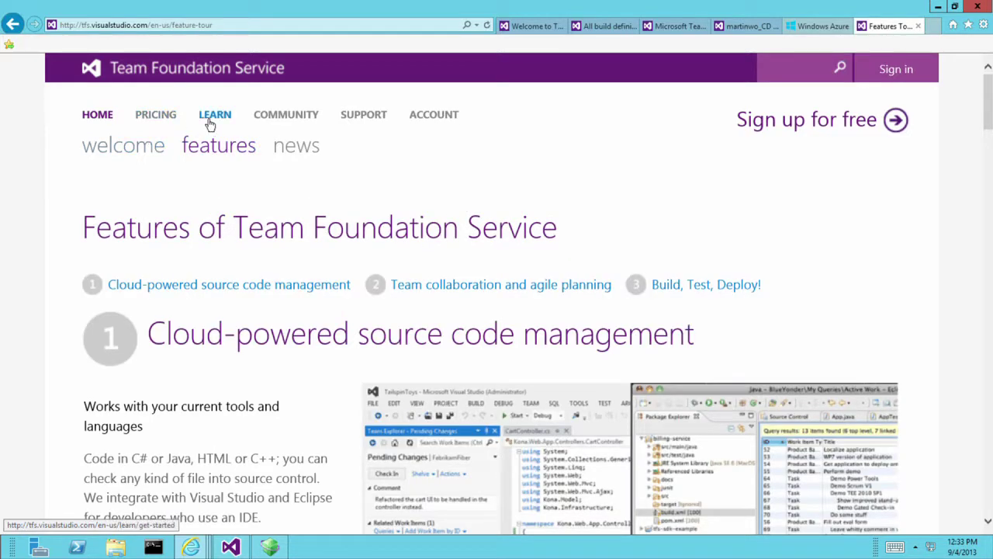
left_click(211, 115)
left_click(237, 155)
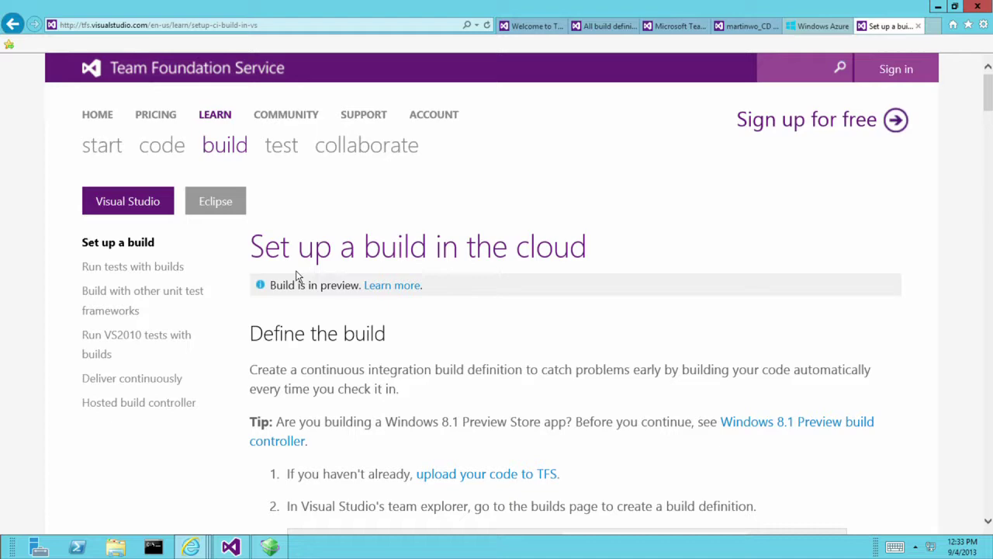
scroll(300, 282, "down", 2)
left_click(162, 259)
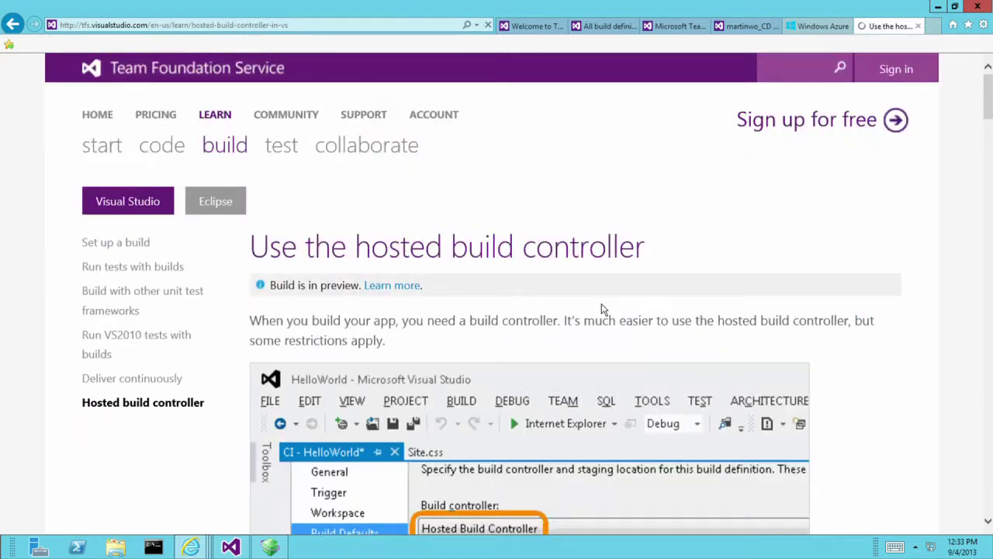
Follow the hosted build server software links to the full installed-software list.
scroll(609, 305, "down", 6)
scroll(608, 305, "down", 2)
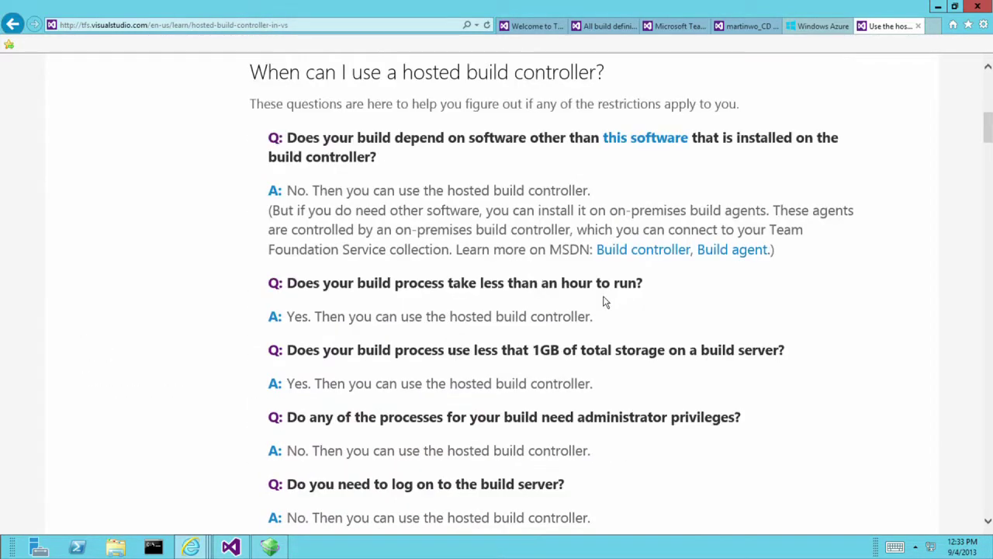
left_click(661, 147)
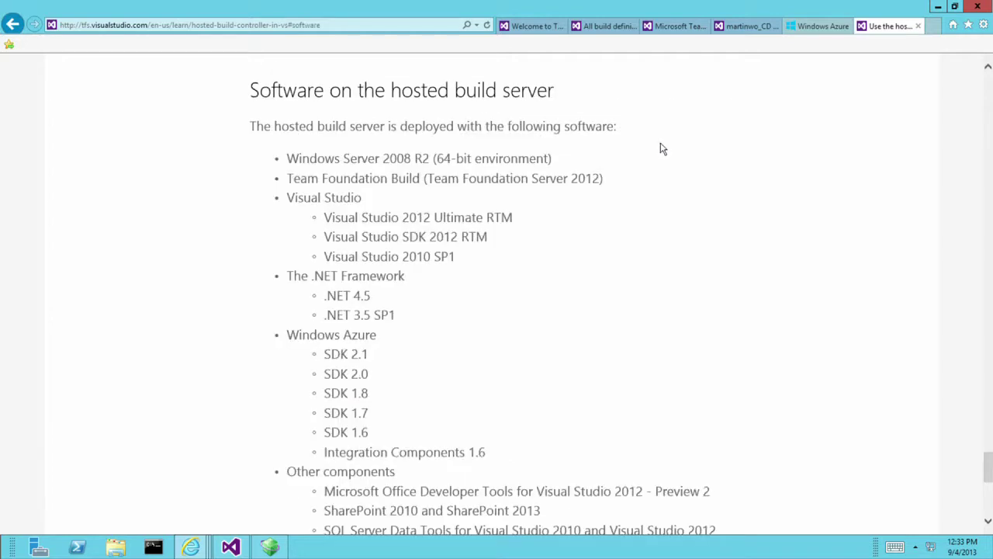
scroll(616, 300, "down", 1)
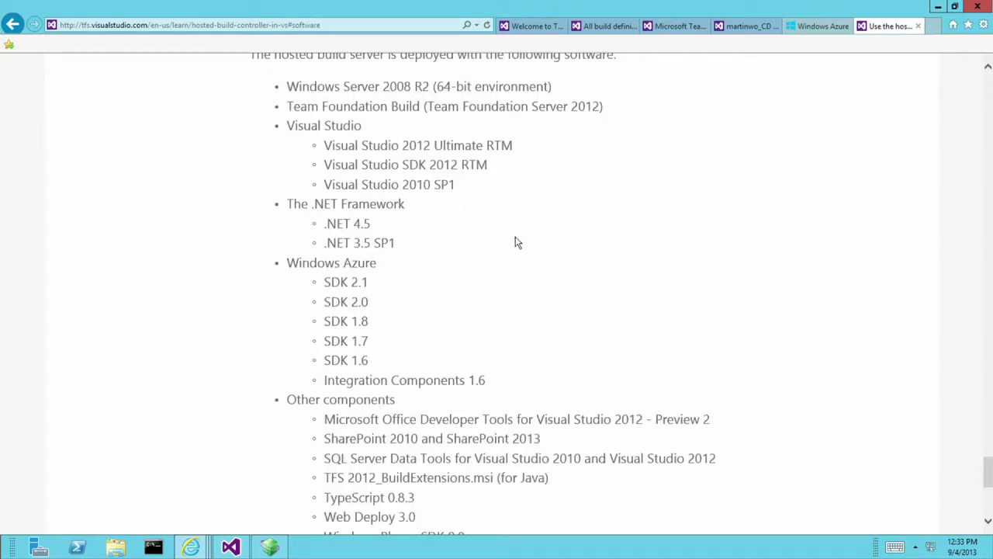
scroll(520, 244, "down", 5)
scroll(521, 244, "up", 3)
left_click(382, 417)
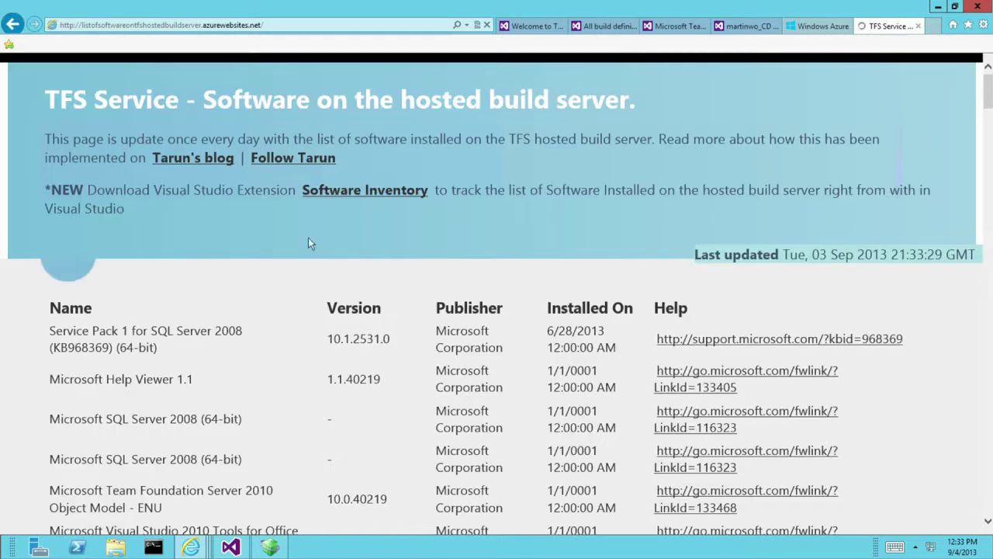
Read through the 03 Sep 2013 hosted build server software list, checking names, versions and publishers.
left_click(146, 26)
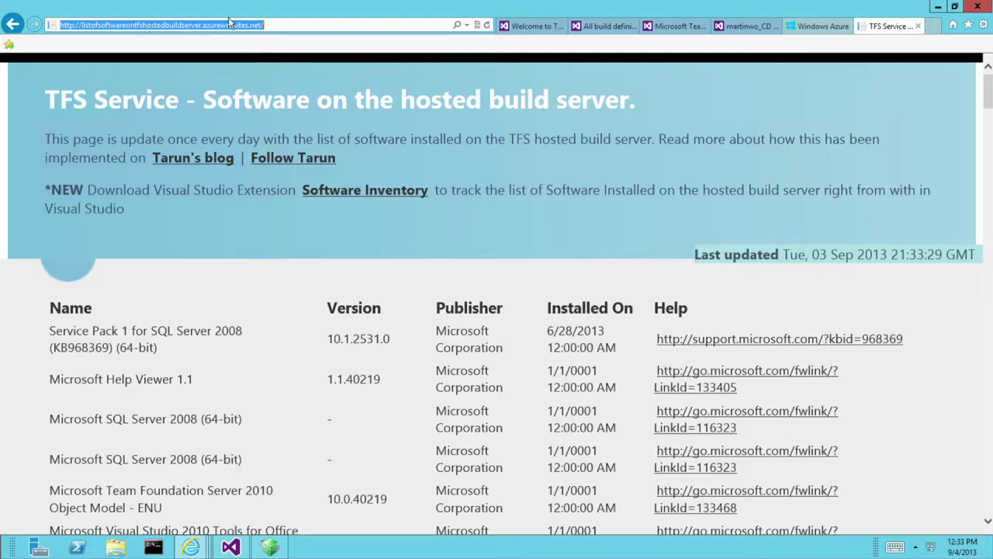
left_click(556, 288)
scroll(556, 288, "down", 4)
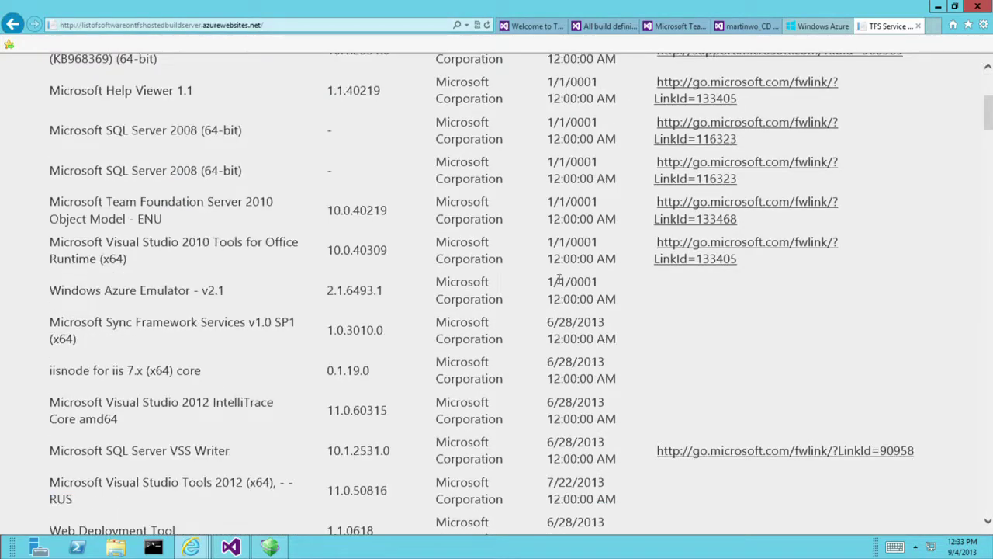
scroll(559, 279, "down", 5)
scroll(561, 278, "down", 10)
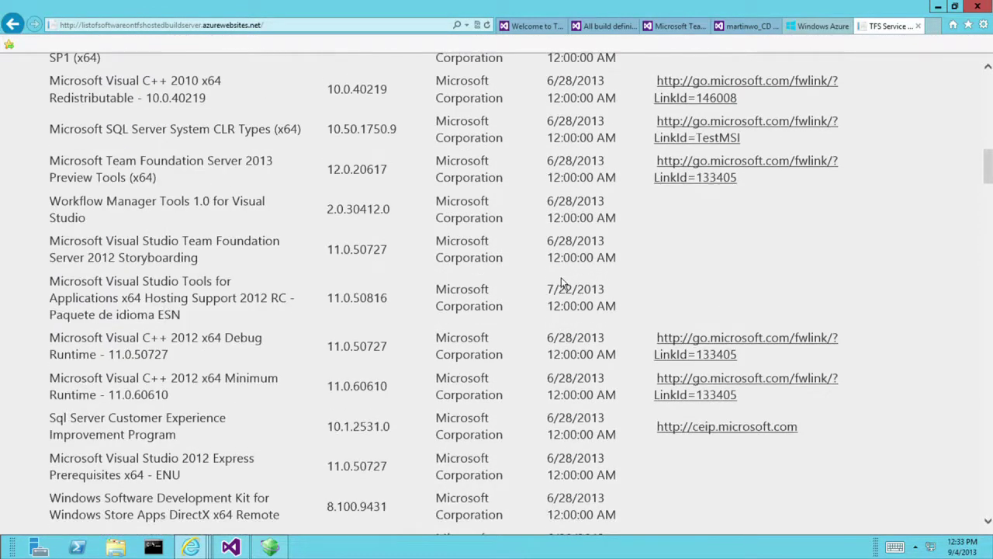
scroll(566, 287, "down", 5)
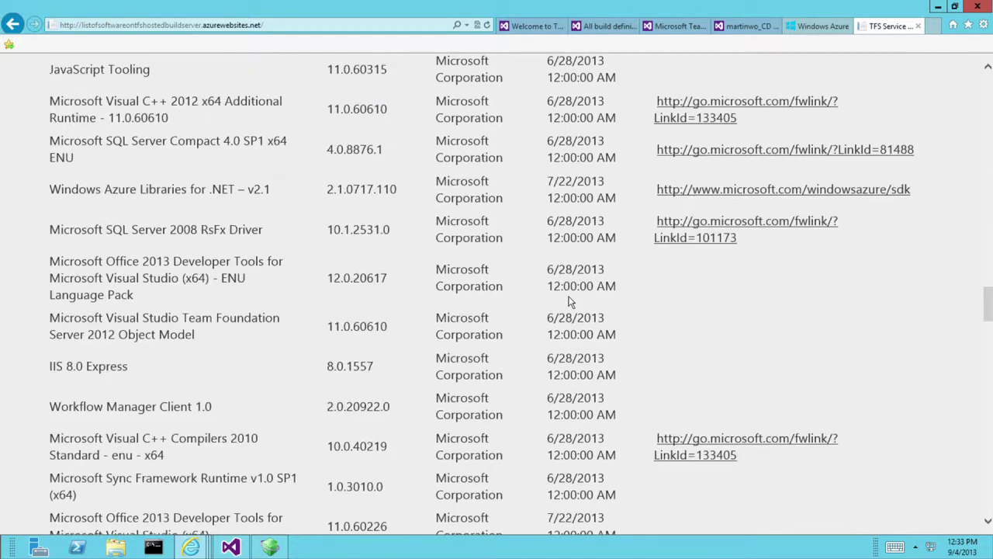
scroll(571, 291, "down", 6)
scroll(571, 299, "down", 4)
scroll(568, 295, "up", 20)
scroll(565, 293, "up", 4)
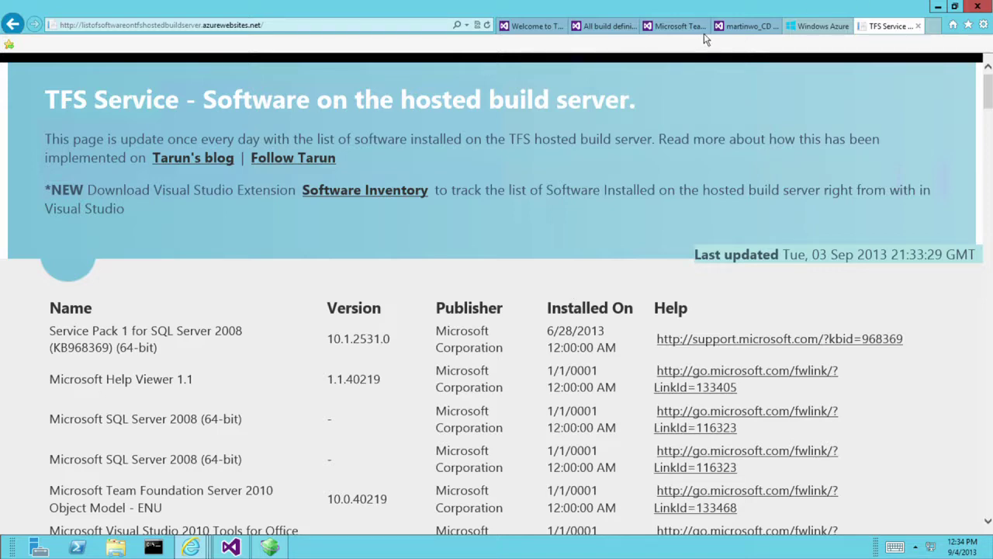
left_click(747, 26)
Compare the martinwo_CD deployed builds with the Azure All Items list showing edsquared and techedaustfservice.
left_click(819, 26)
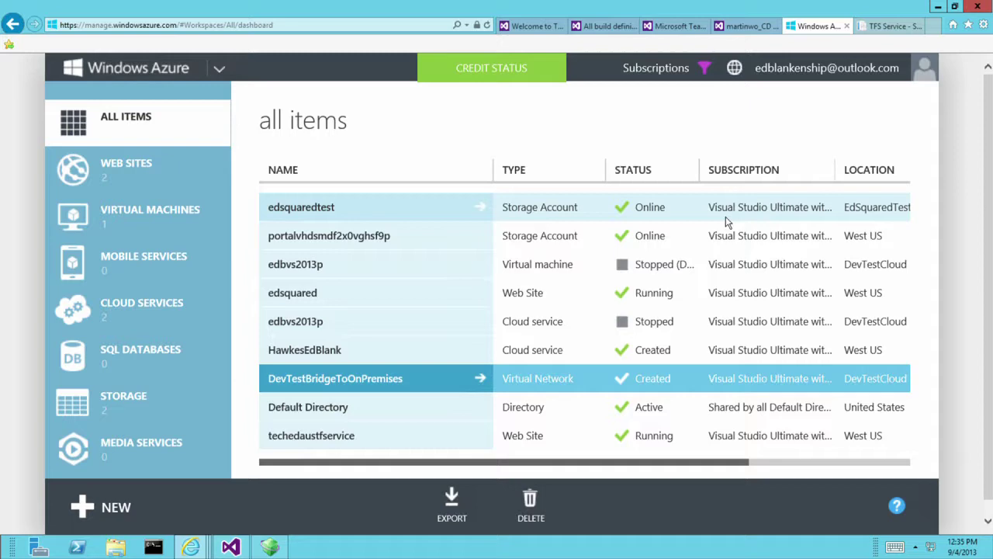
left_click(737, 25)
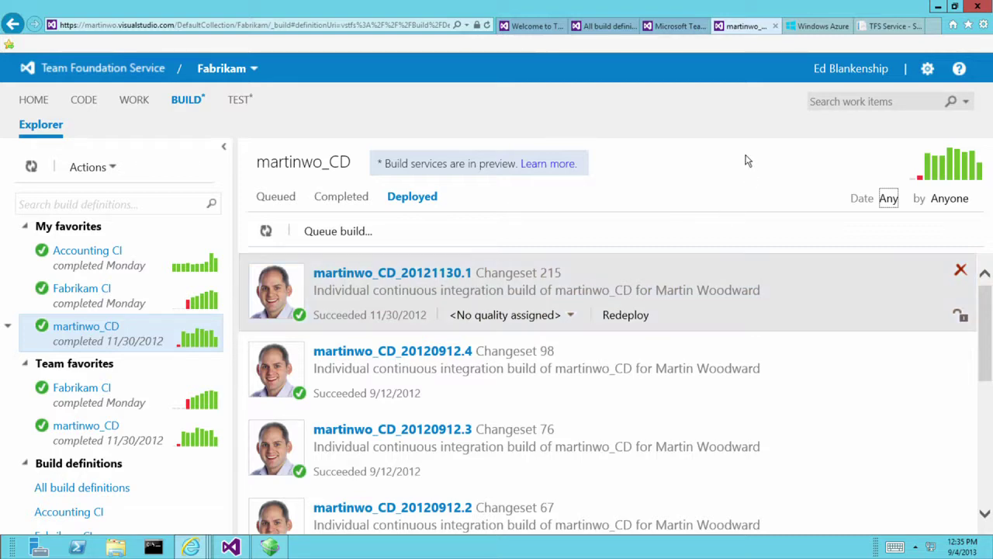
left_click(824, 28)
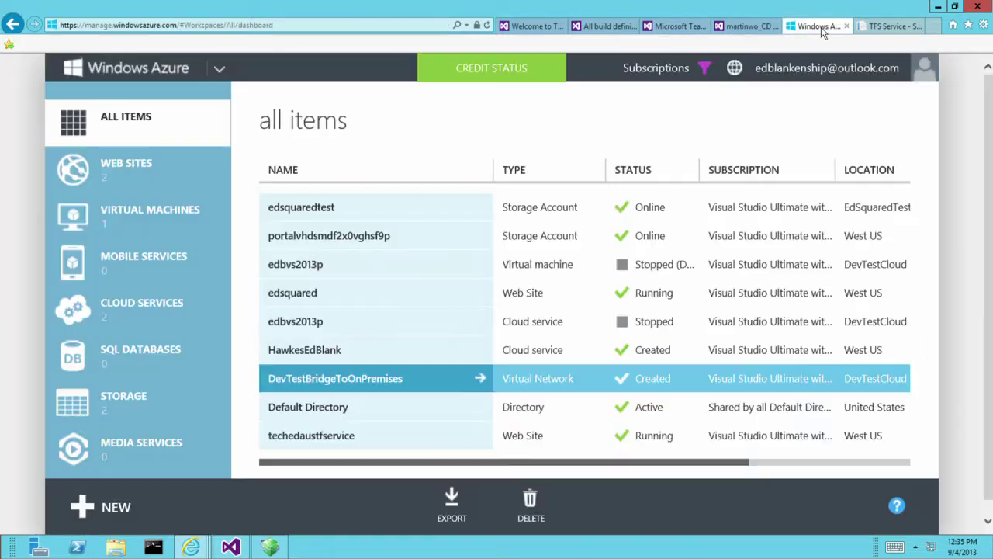